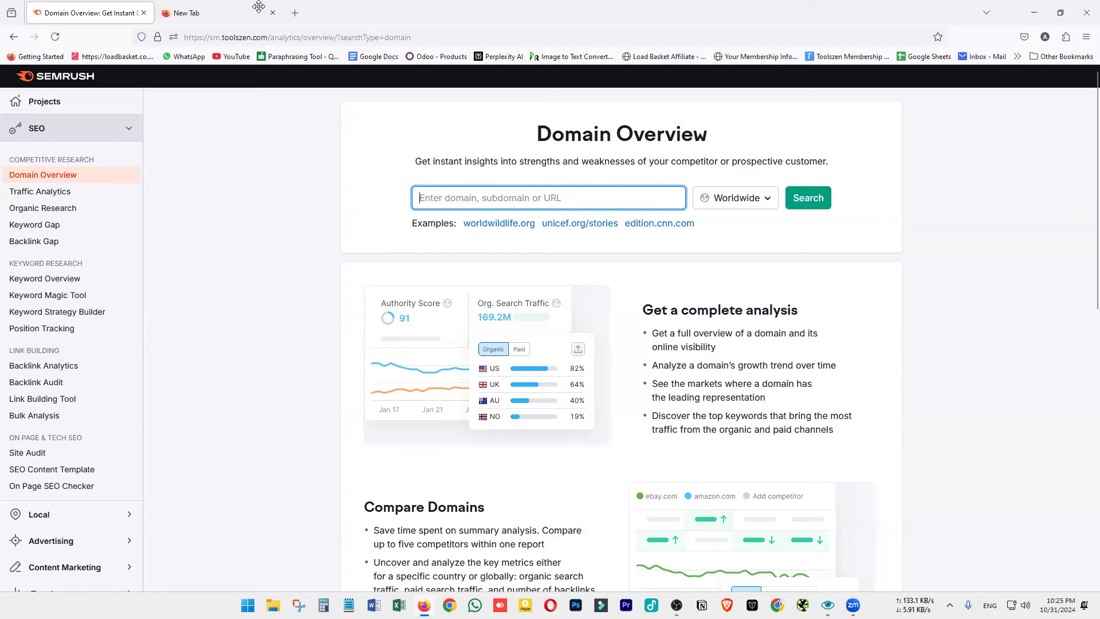
Search Google for "nodemaven" in the new tab and open the NodeMaven website from the results
click(258, 7)
click(395, 33)
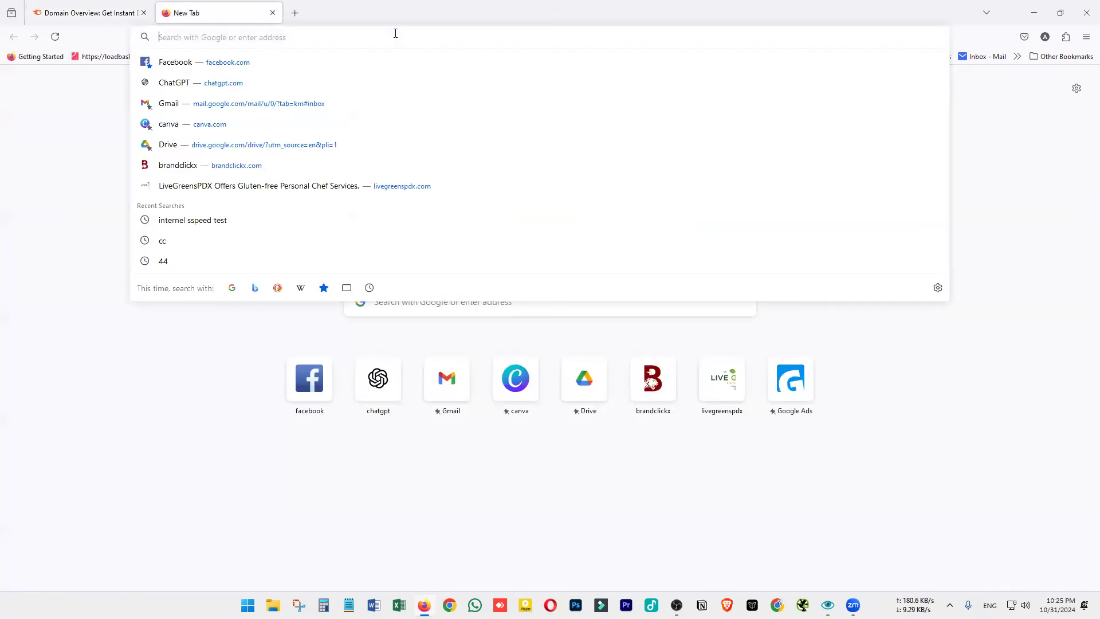
click(882, 297)
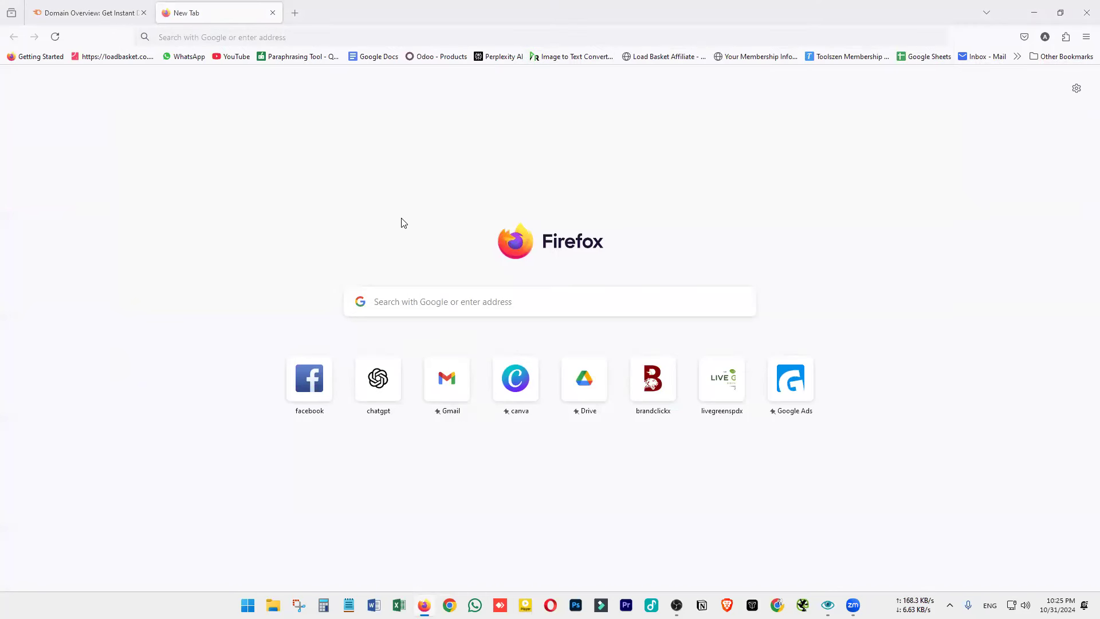
click(406, 292)
text(nodemaven)
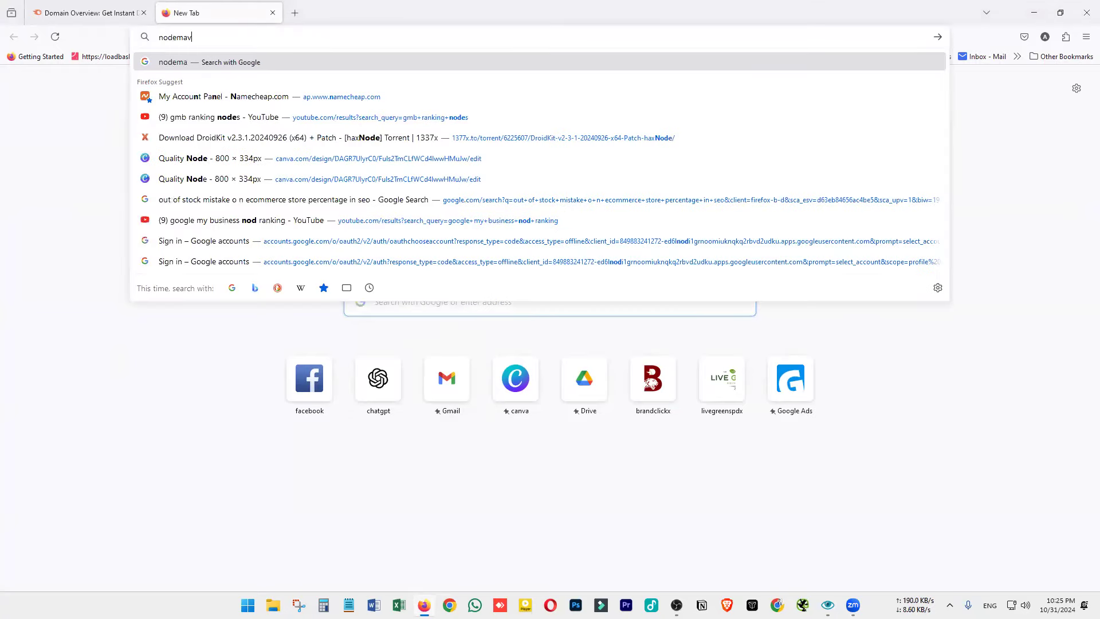
key(Return)
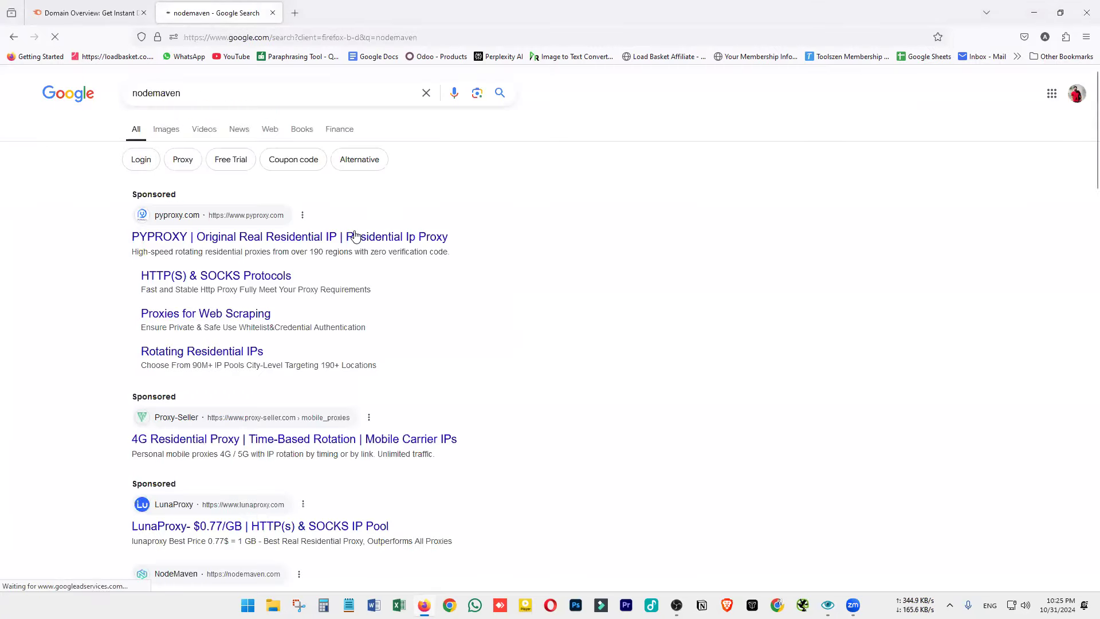
scroll(459, 218, down, 5)
click(374, 304)
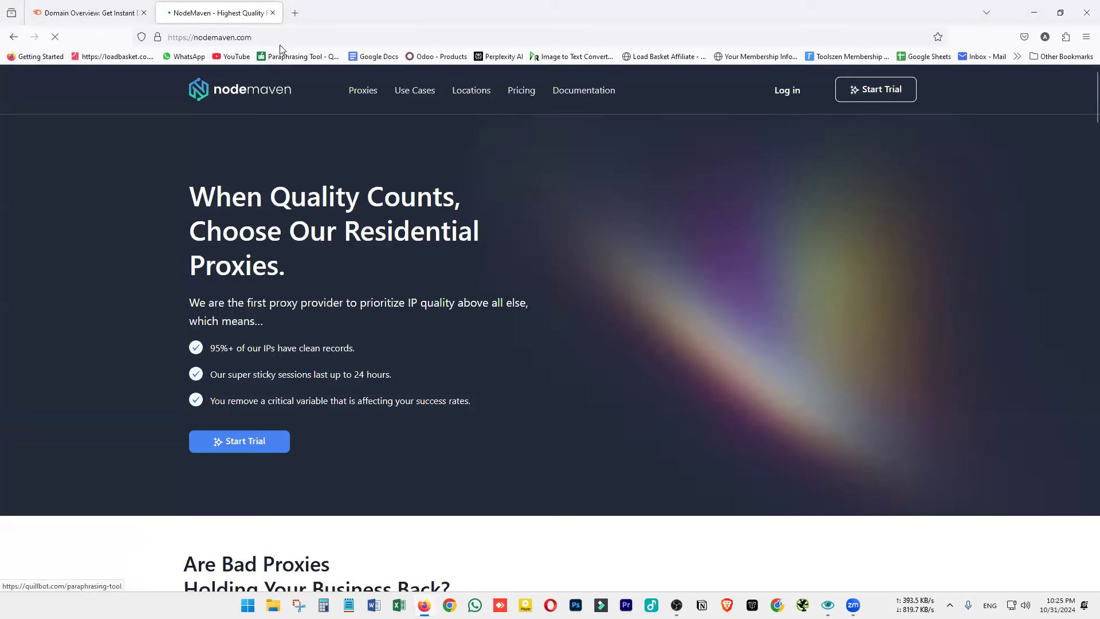
click(283, 36)
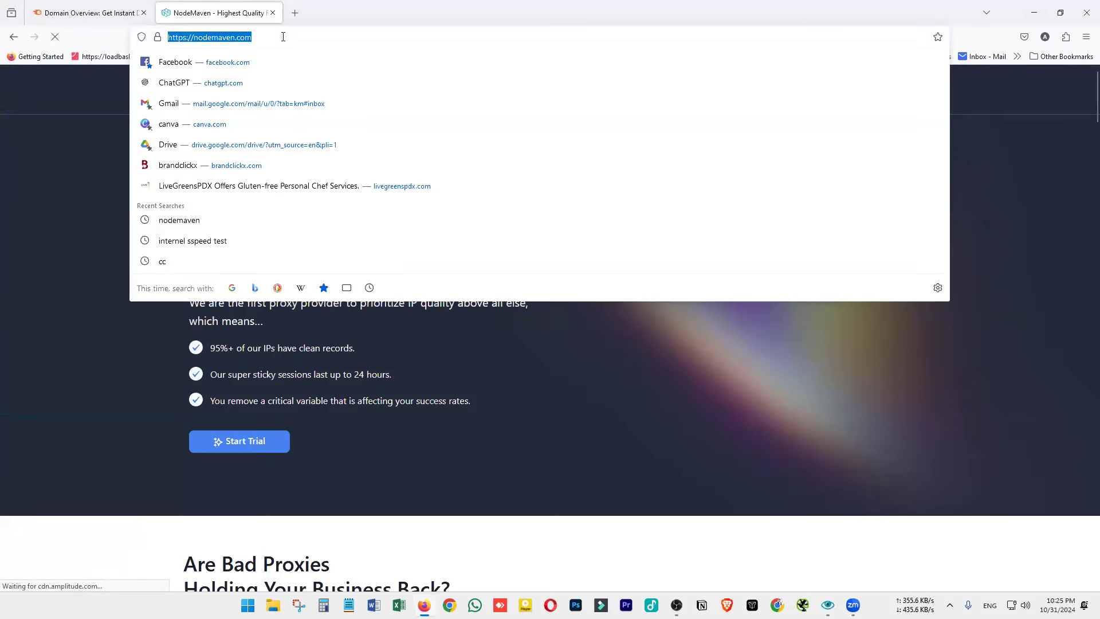
text(Shafiq bhai unmute me)
key(ctrl+z)
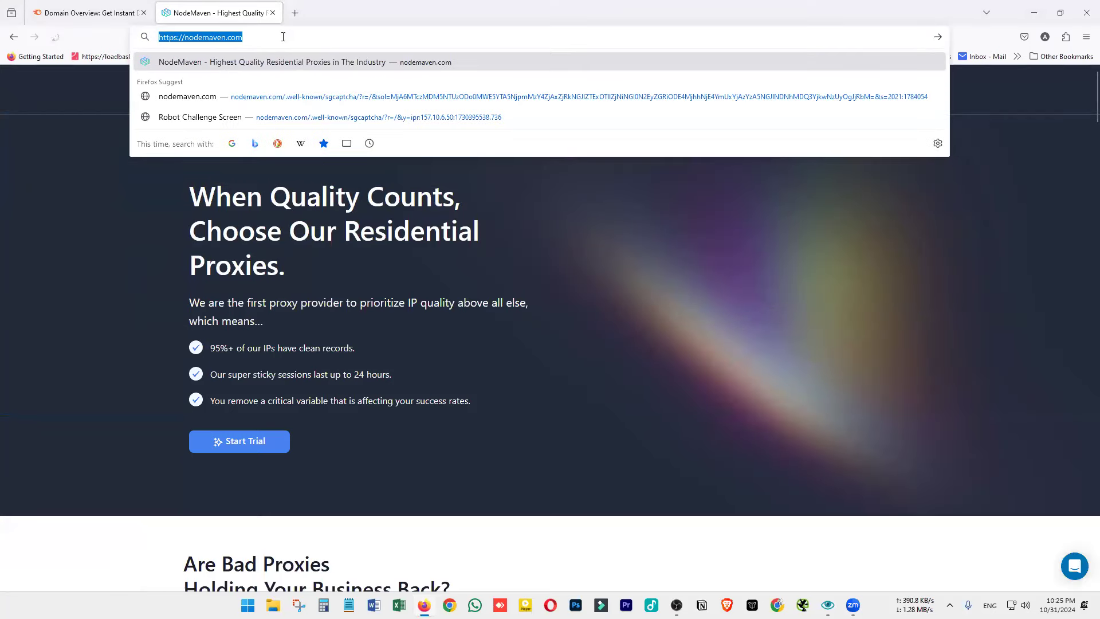
click(89, 12)
text(https://nodemaven.com/)
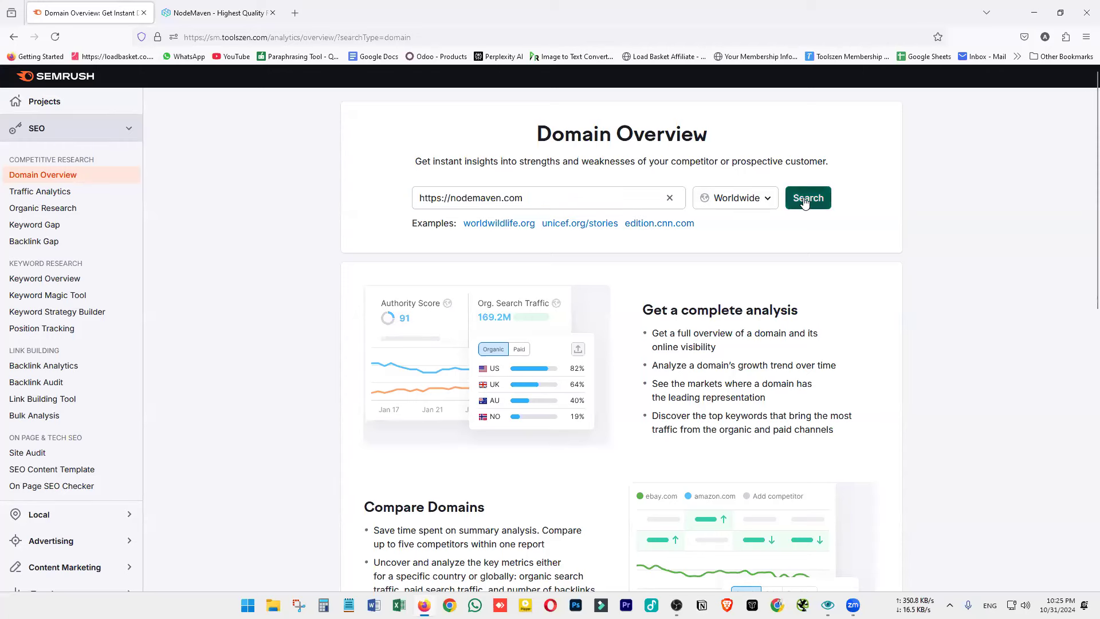
click(807, 197)
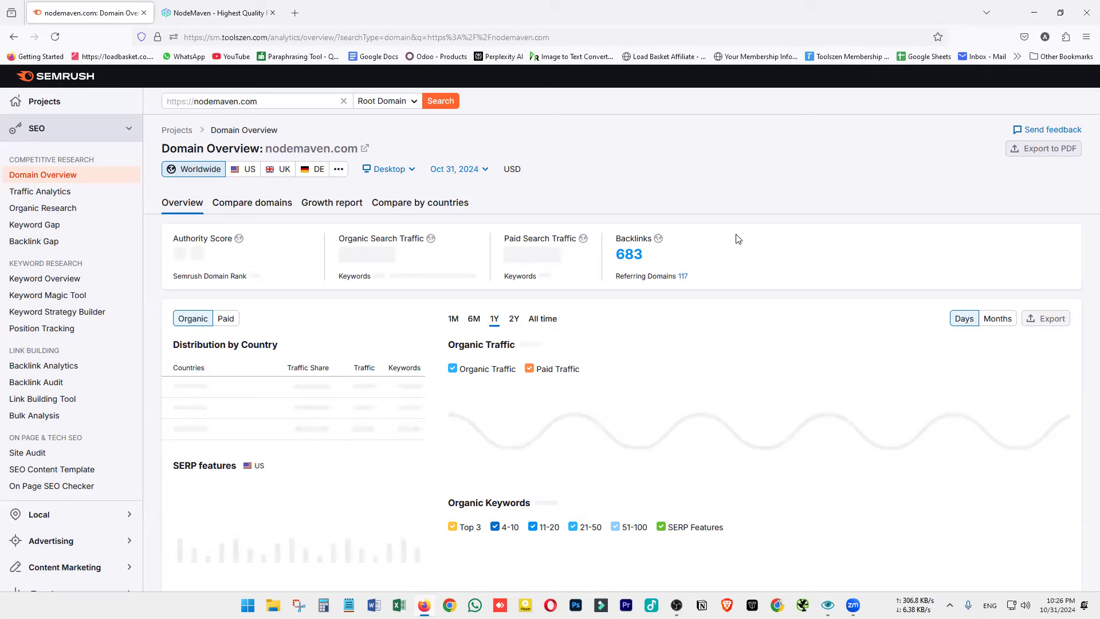
scroll(712, 248, down, 3)
scroll(713, 250, up, 3)
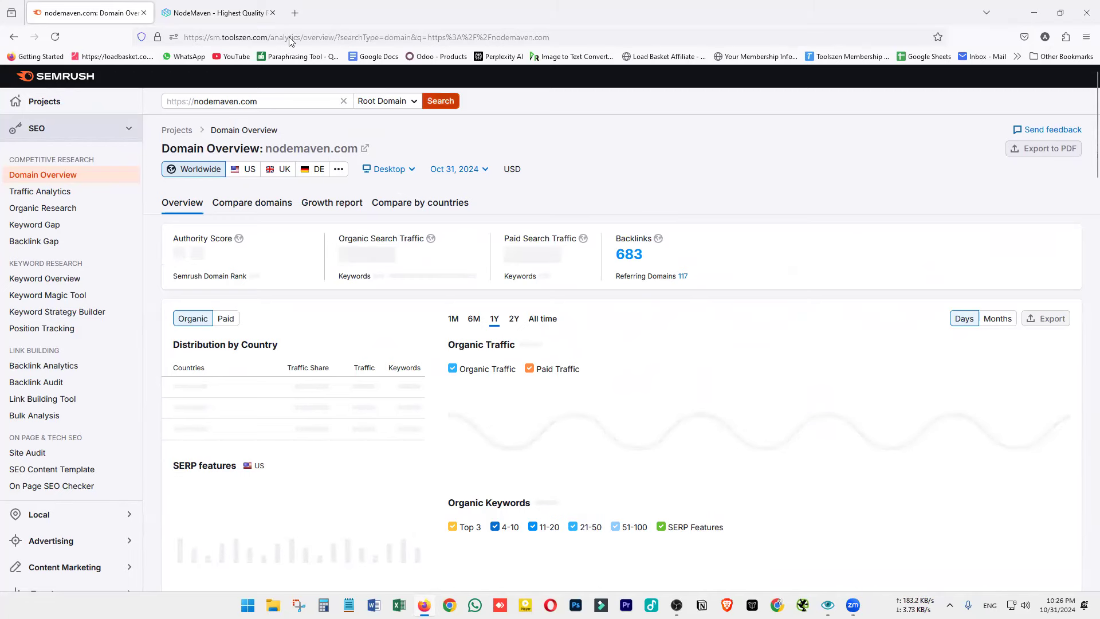
Look through NodeMaven's homepage, examining its proxy benefits, feature list and proxy use cases
click(218, 13)
scroll(648, 308, down, 2)
scroll(590, 343, up, 2)
click(611, 429)
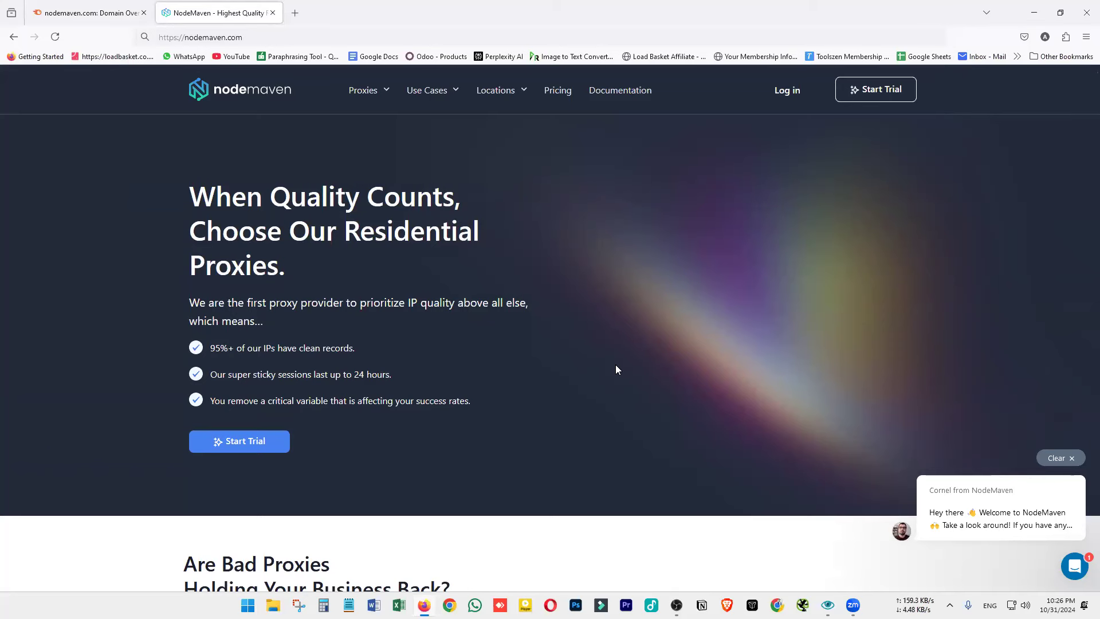
scroll(611, 367, down, 1)
scroll(610, 368, up, 1)
scroll(561, 360, down, 11)
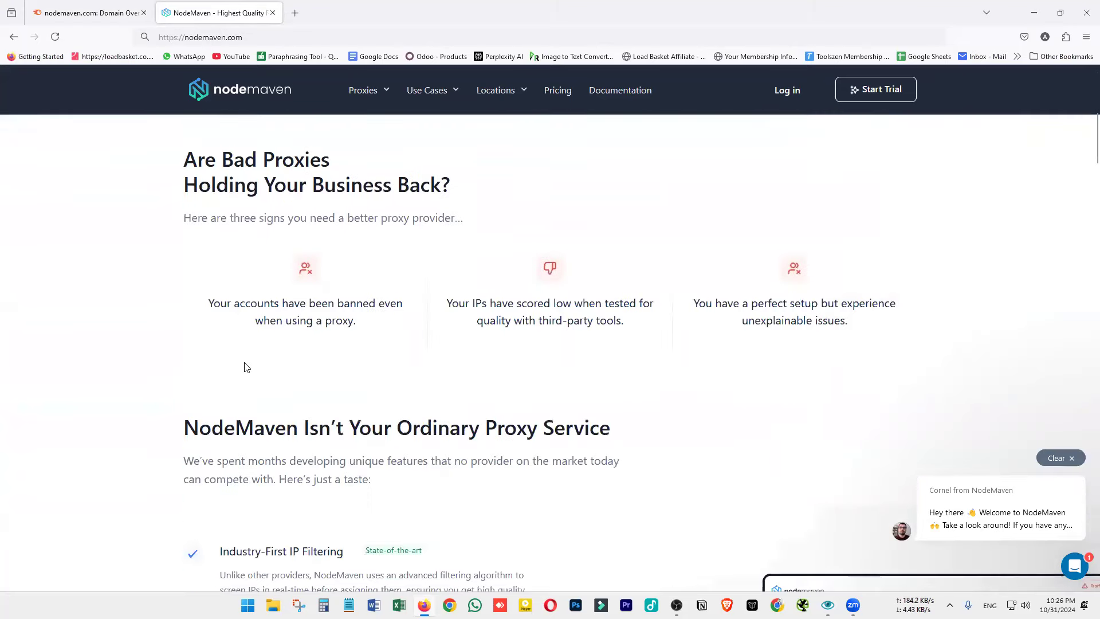
scroll(367, 383, down, 15)
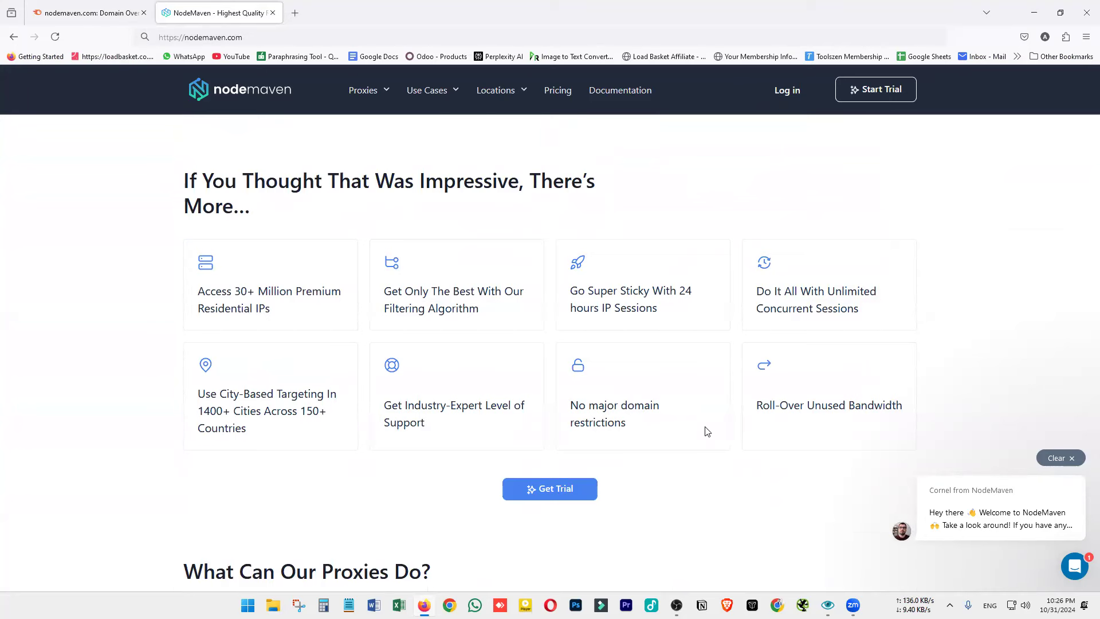
scroll(711, 434, down, 5)
scroll(788, 419, up, 4)
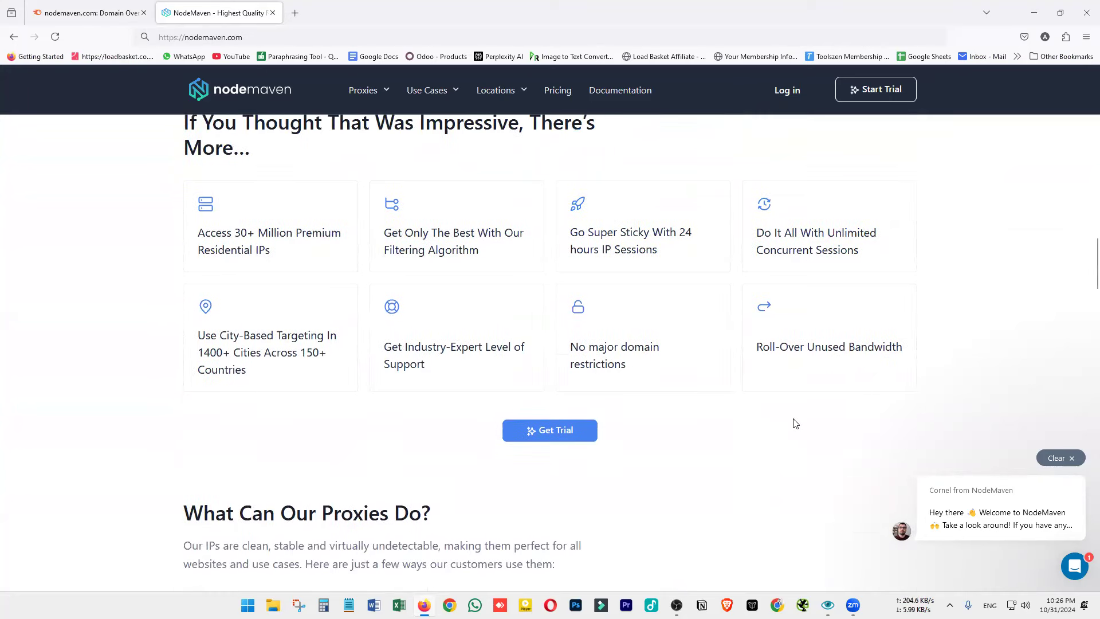
scroll(754, 386, down, 3)
scroll(687, 356, down, 2)
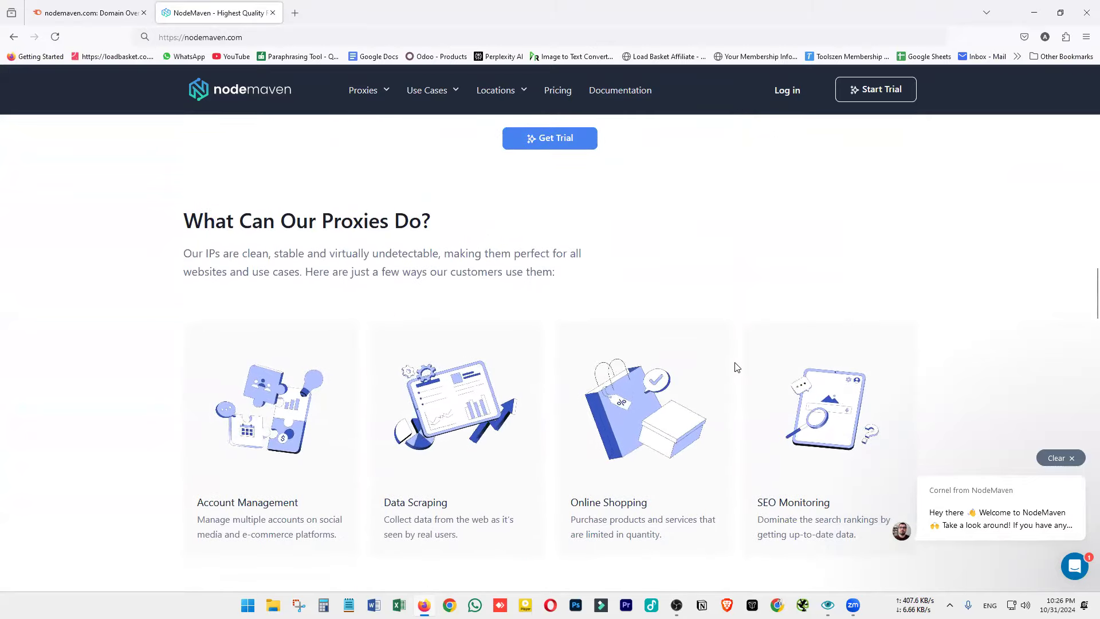
scroll(736, 367, up, 6)
scroll(737, 367, up, 20)
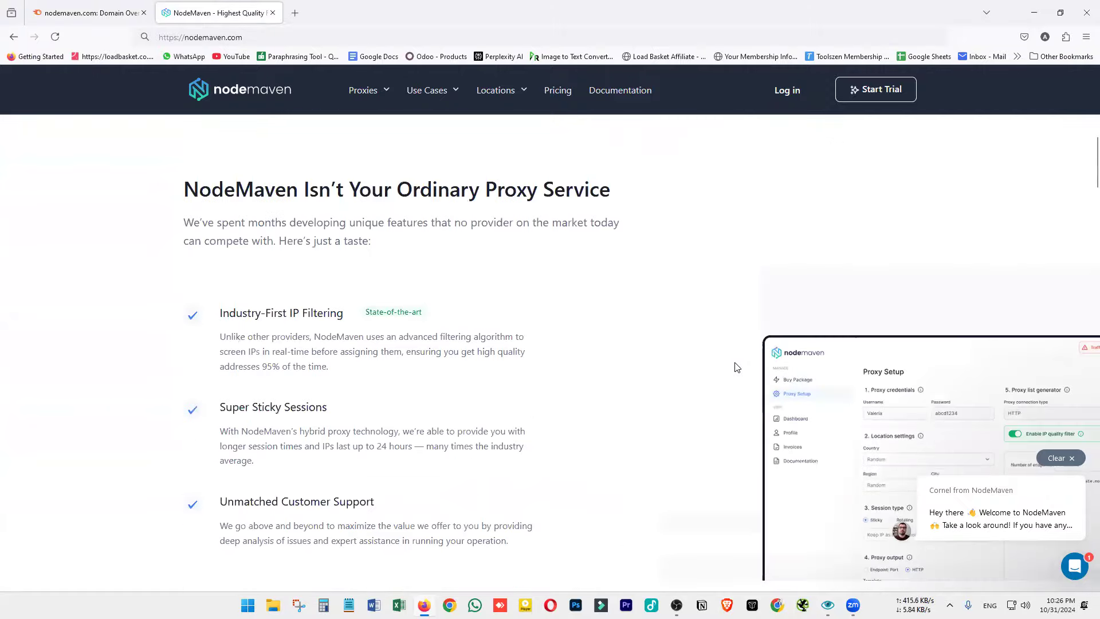
scroll(680, 441, up, 1)
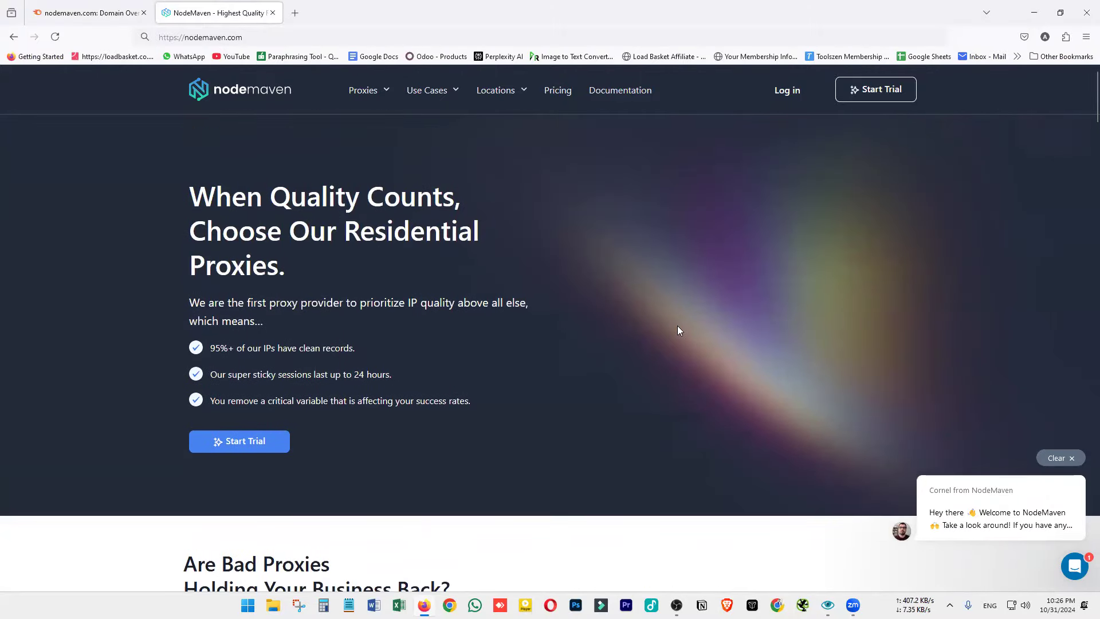
Read the "What Can Our Proxies Do?" section, highlighting the account management, data scraping, online shopping and SEO monitoring descriptions
scroll(676, 329, down, 15)
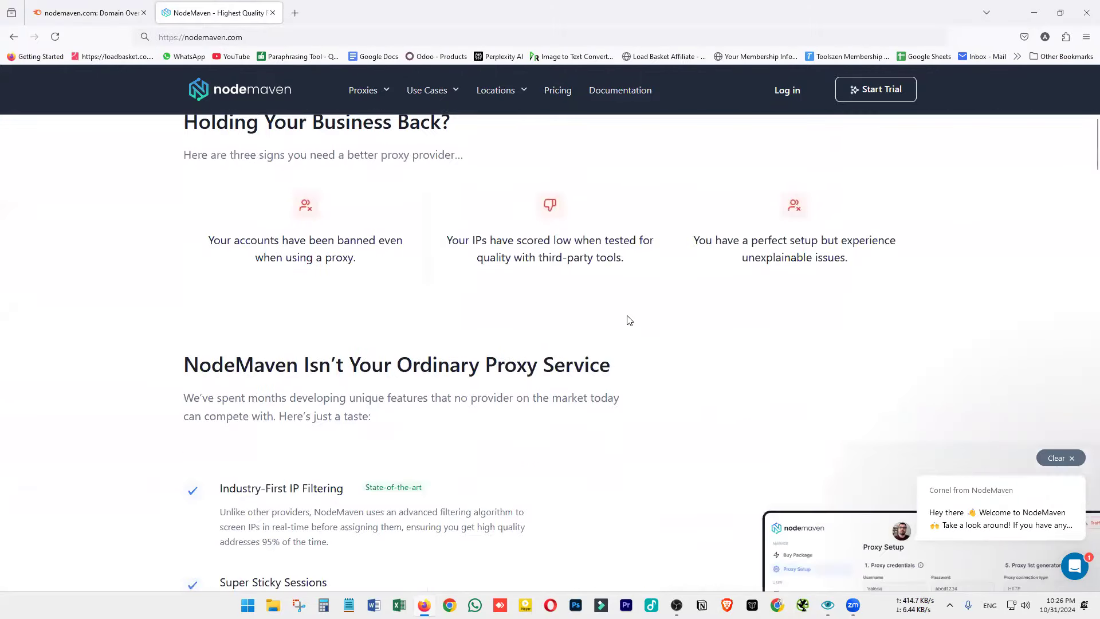
scroll(665, 325, down, 12)
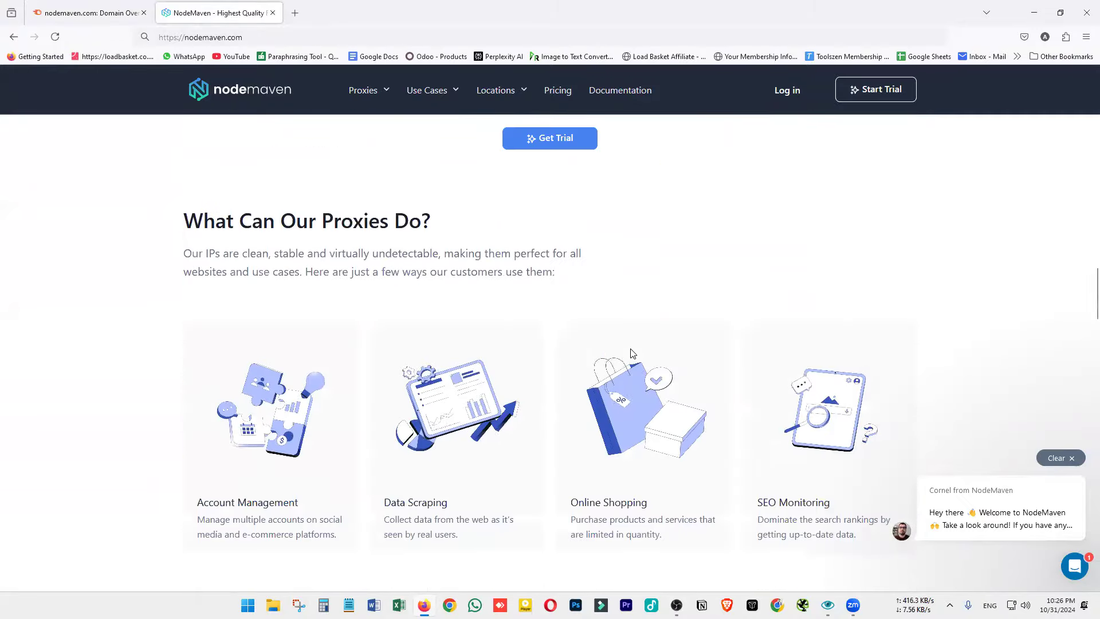
scroll(633, 344, down, 6)
scroll(538, 366, up, 6)
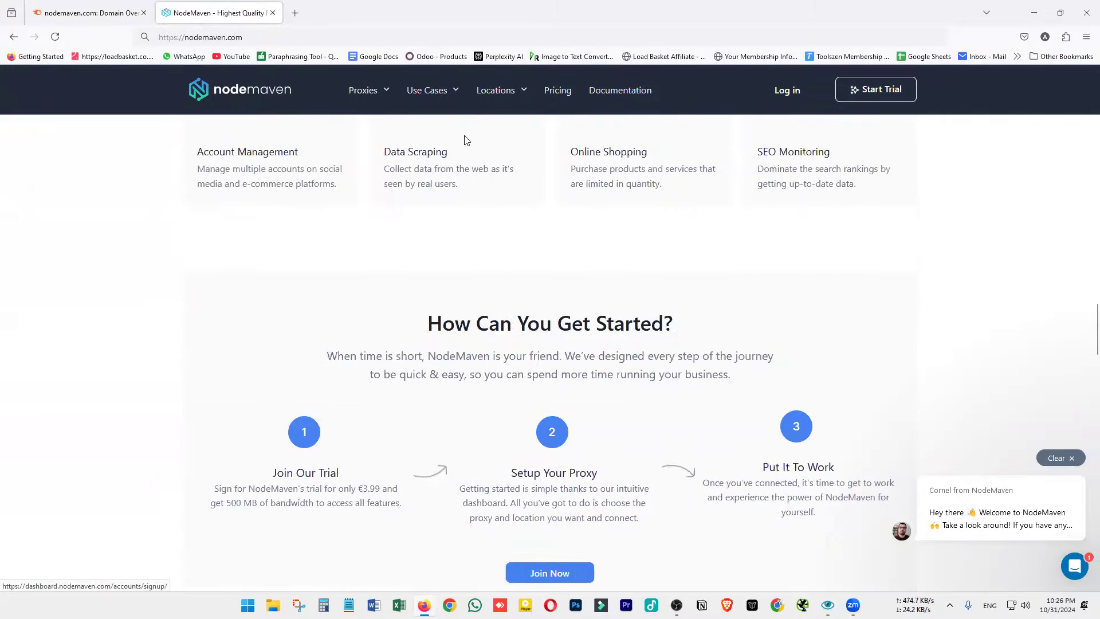
scroll(596, 275, down, 2)
scroll(480, 404, up, 8)
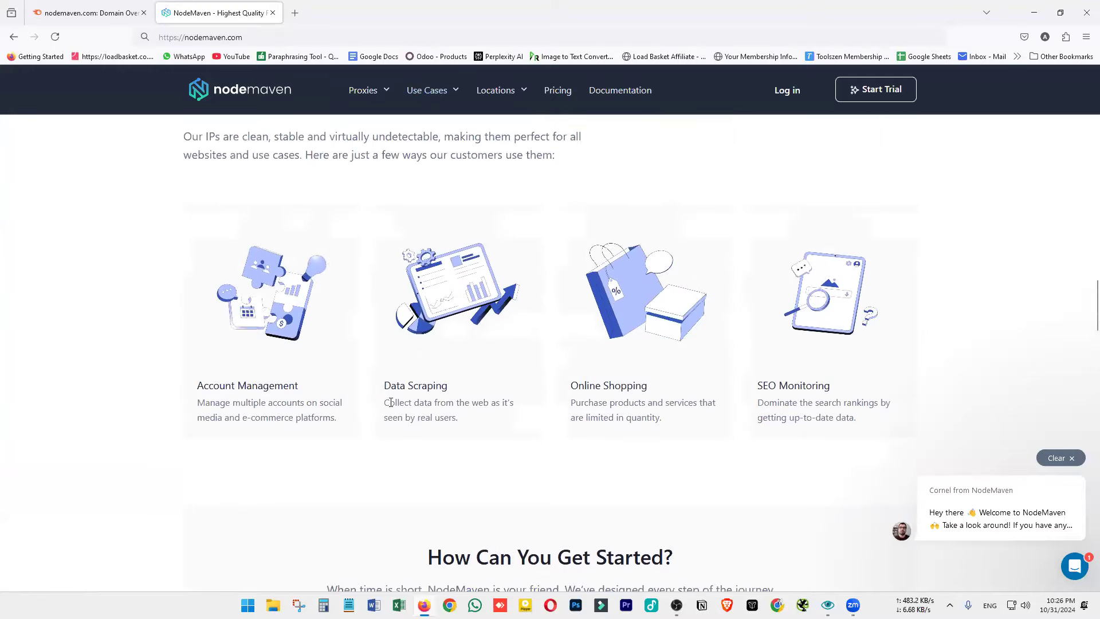
scroll(480, 404, down, 2)
triple_click(569, 172)
click(617, 240)
scroll(616, 240, down, 2)
drag(197, 327, 346, 360)
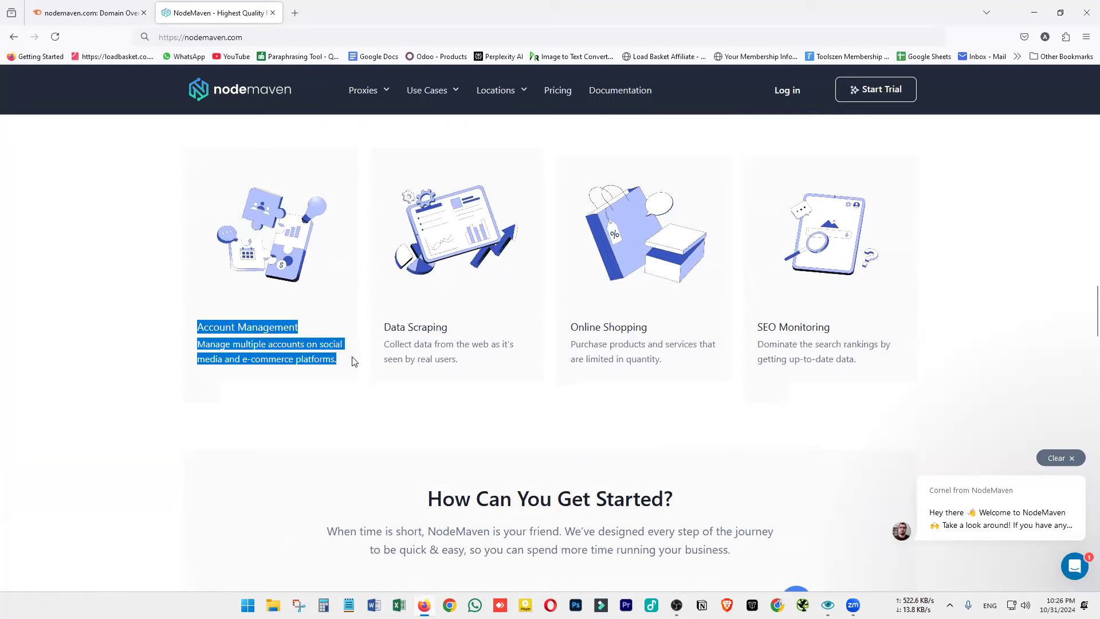
click(474, 408)
drag(383, 326, 491, 372)
click(491, 376)
drag(584, 327, 886, 378)
click(717, 444)
scroll(361, 275, up, 3)
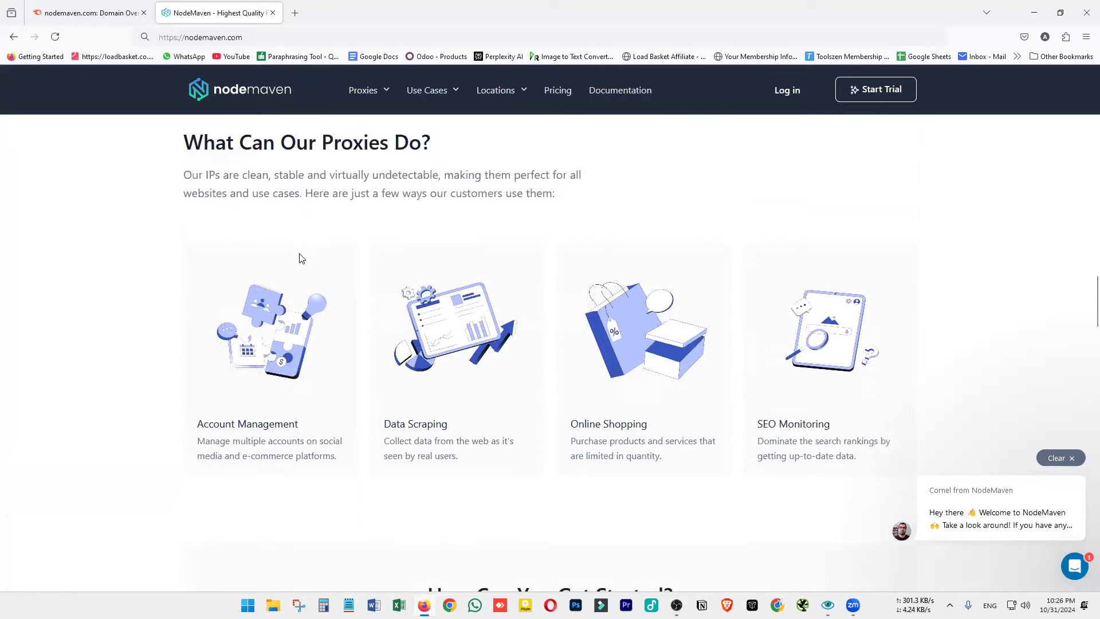
scroll(611, 343, up, 15)
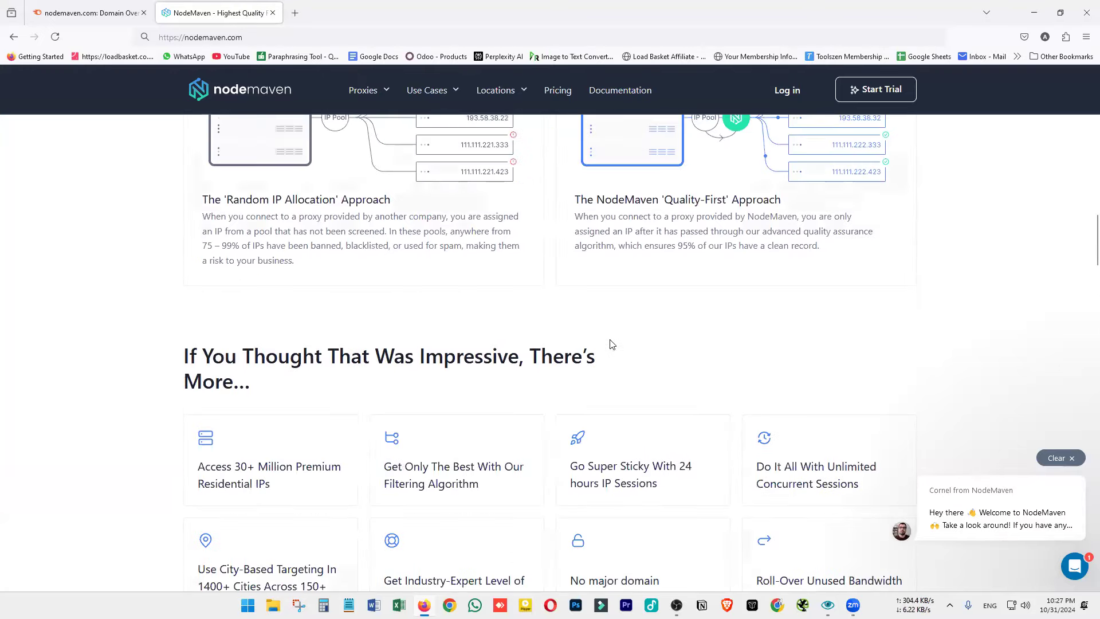
scroll(611, 344, up, 10)
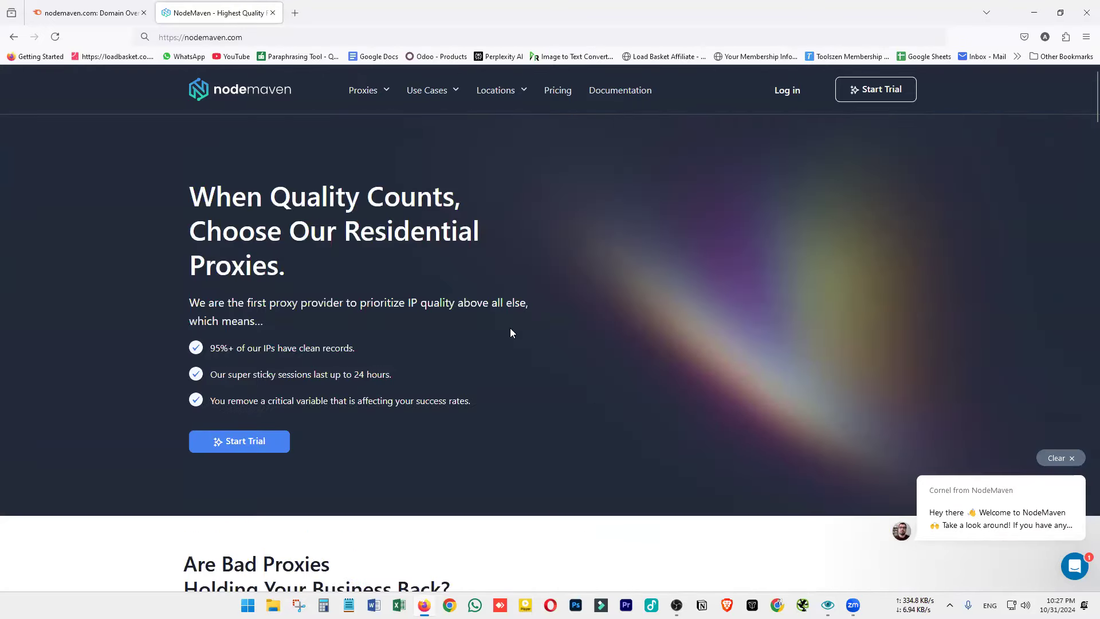
Examine nodemaven.com's authority score, search traffic, backlinks and country distribution in the Domain Overview, and compare them with its homepage
click(89, 13)
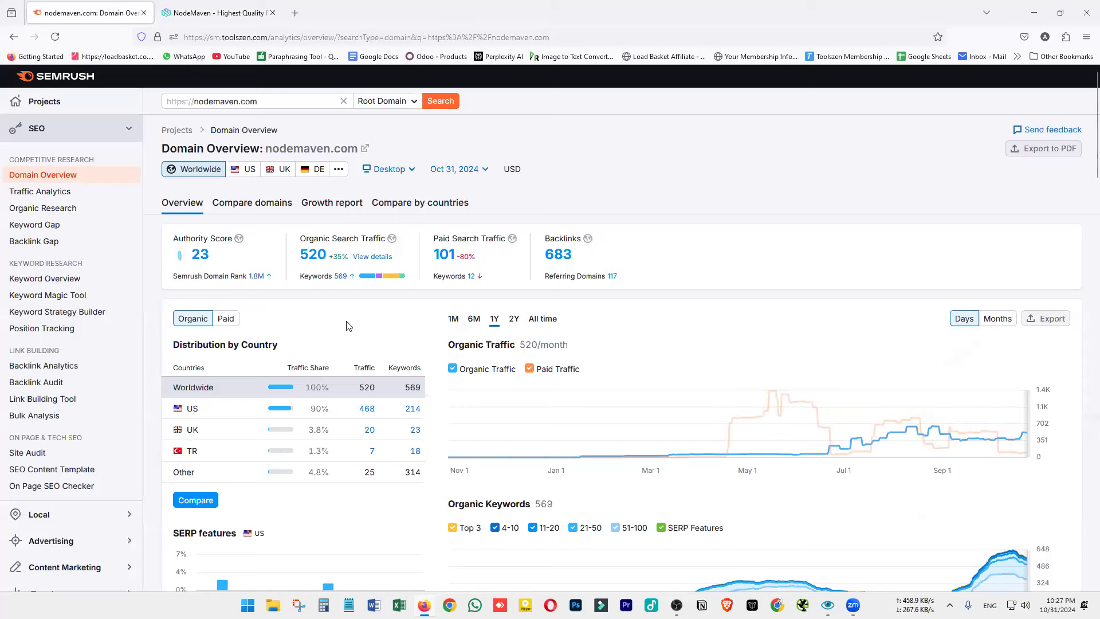
scroll(366, 310, down, 1)
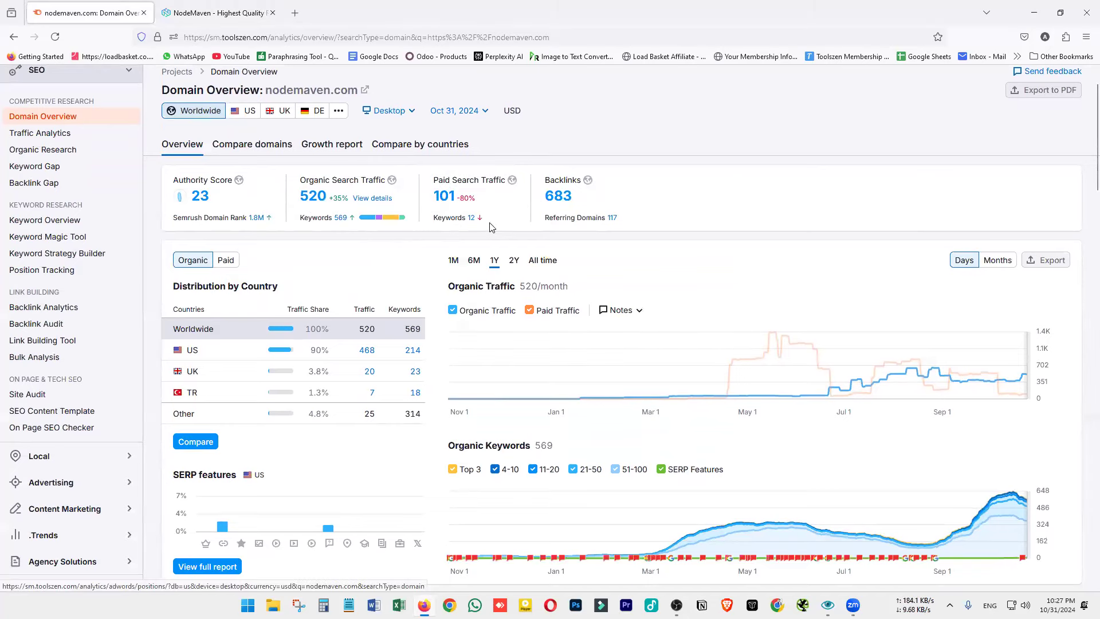
scroll(698, 289, down, 3)
scroll(370, 319, up, 4)
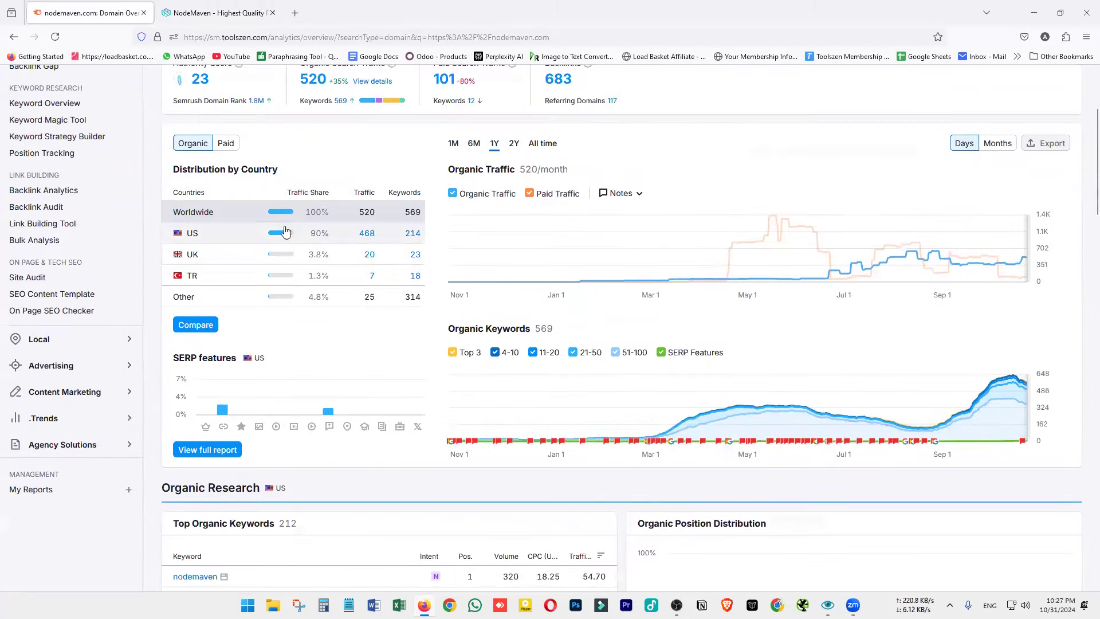
scroll(425, 329, down, 2)
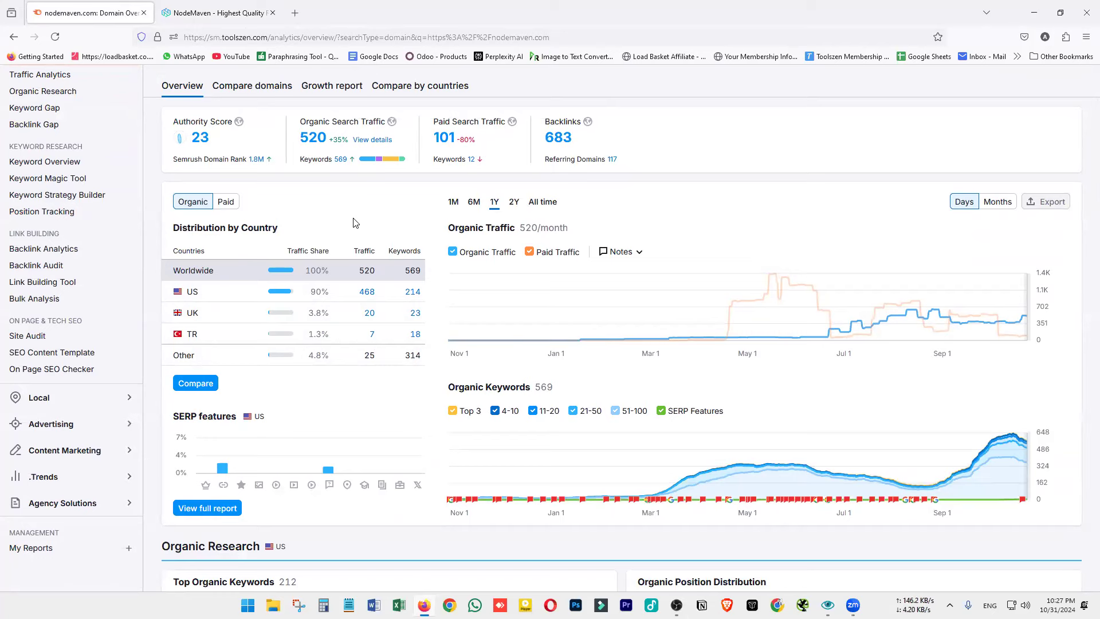
click(260, 15)
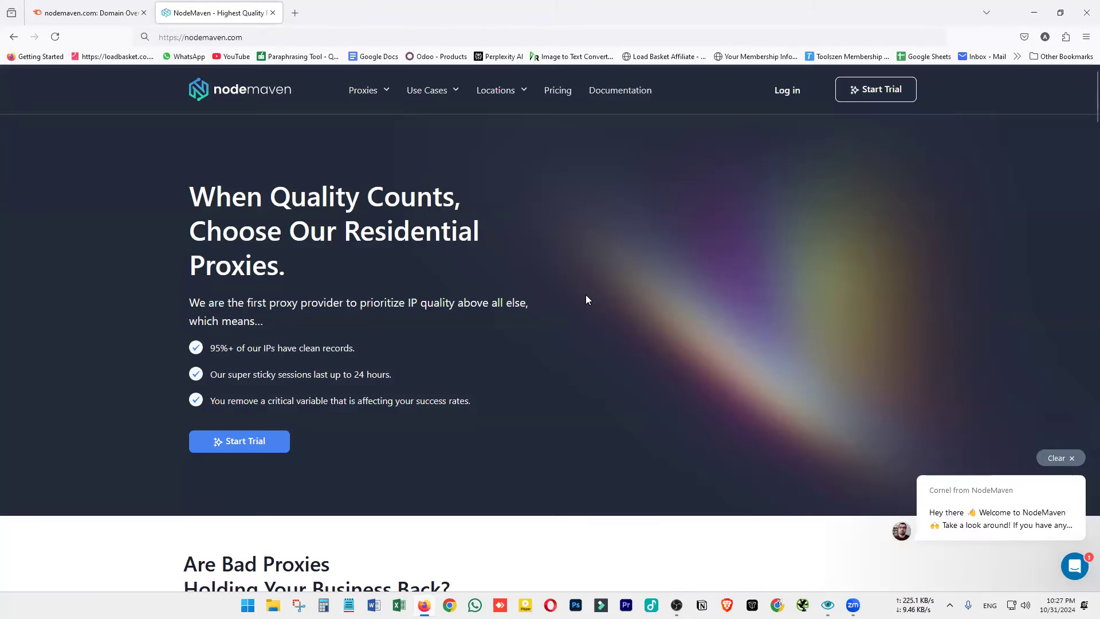
scroll(510, 299, down, 6)
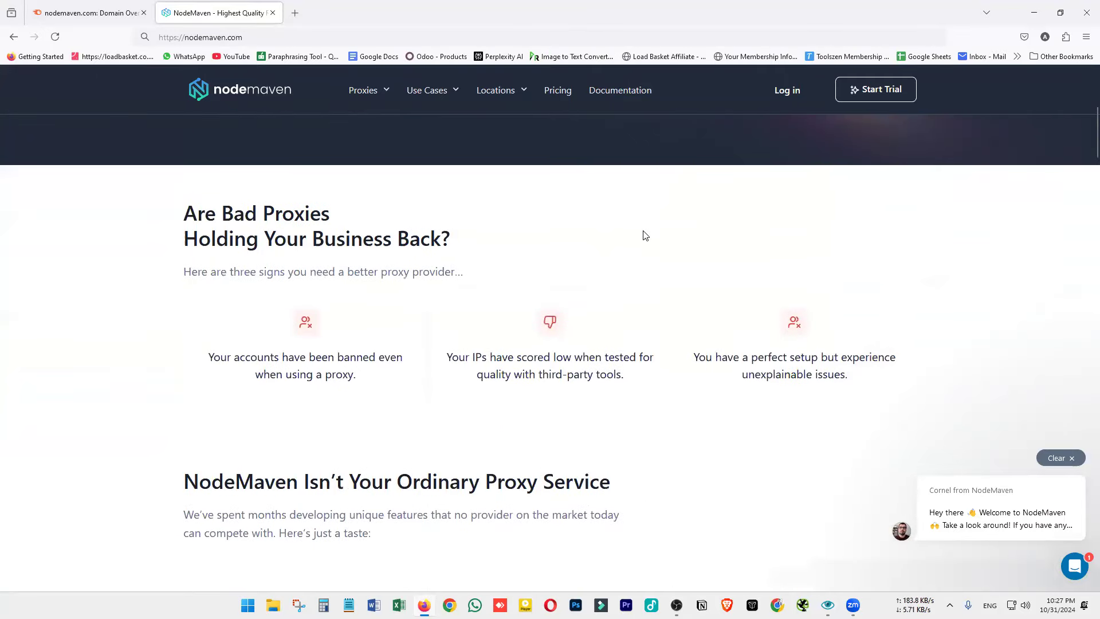
Return to the nodemaven.com report and open another Domain Overview page in a separate browser tab
click(35, 11)
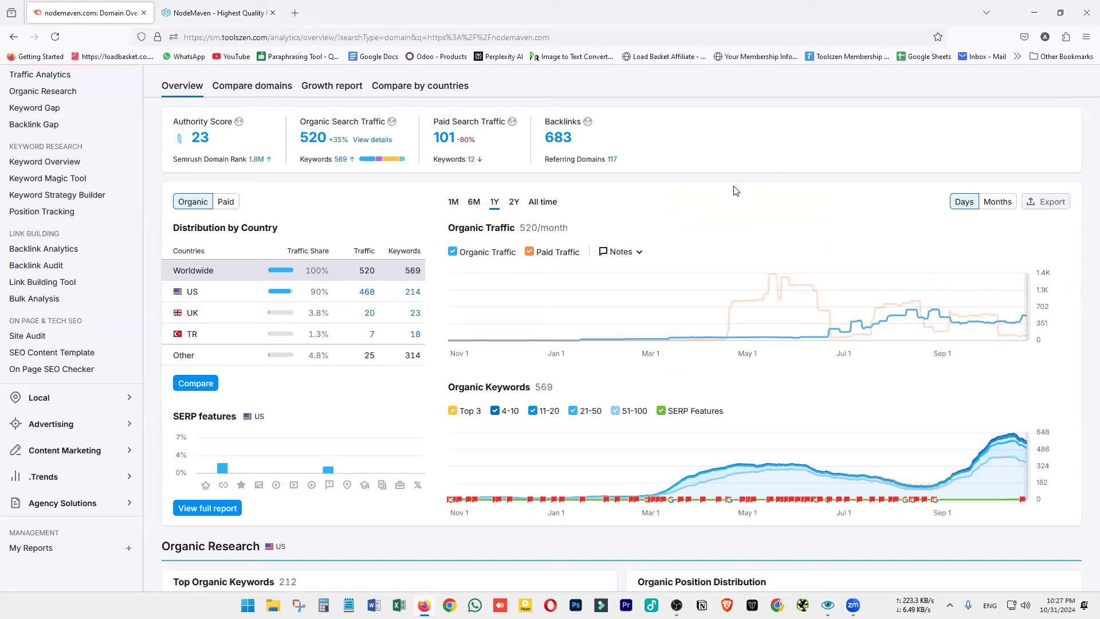
scroll(721, 193, up, 2)
middle_click(57, 192)
click(192, 7)
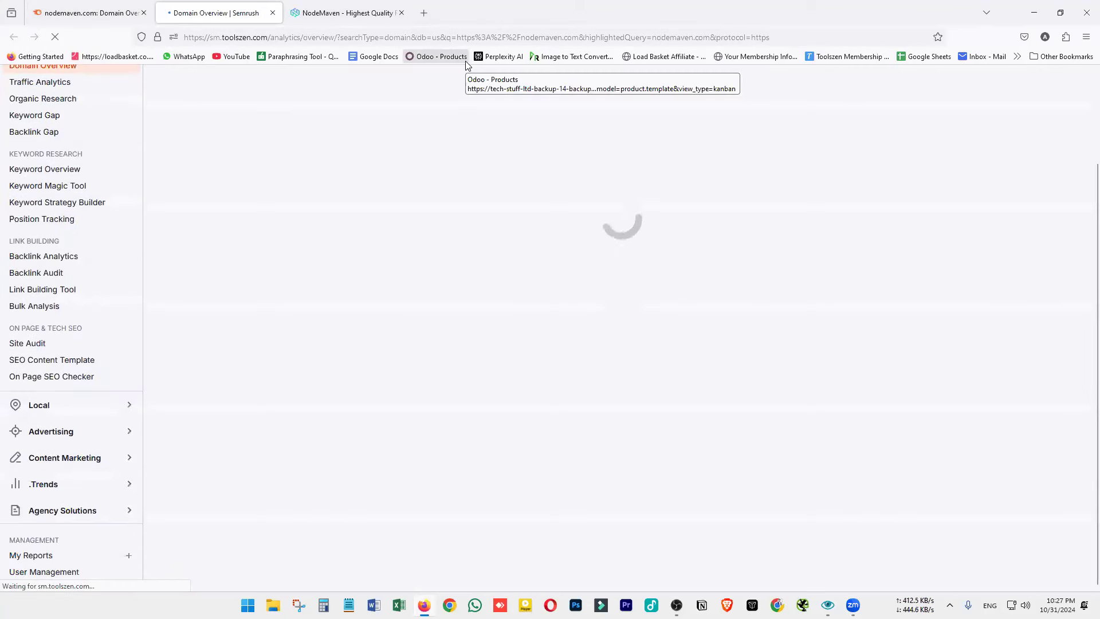
Search Google for "go login" in a new browser tab placed after the NodeMaven website
click(367, 12)
click(424, 12)
text(go lo)
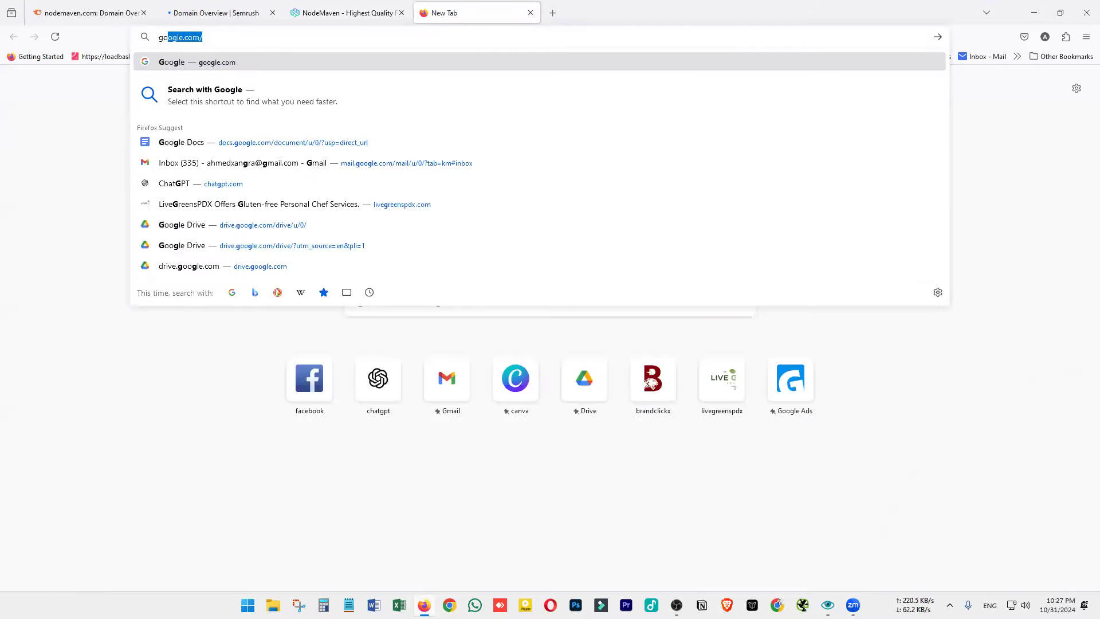
text(gin)
key(Return)
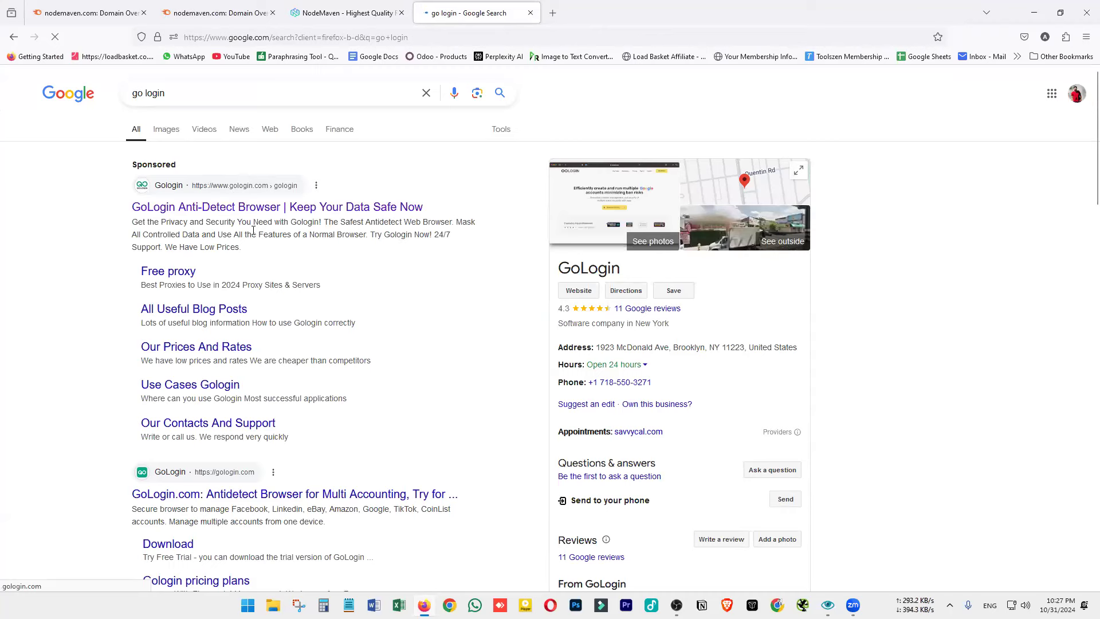
Open the GoLogin website from the search results and look through its homepage, comparing it briefly with NodeMaven's
click(246, 219)
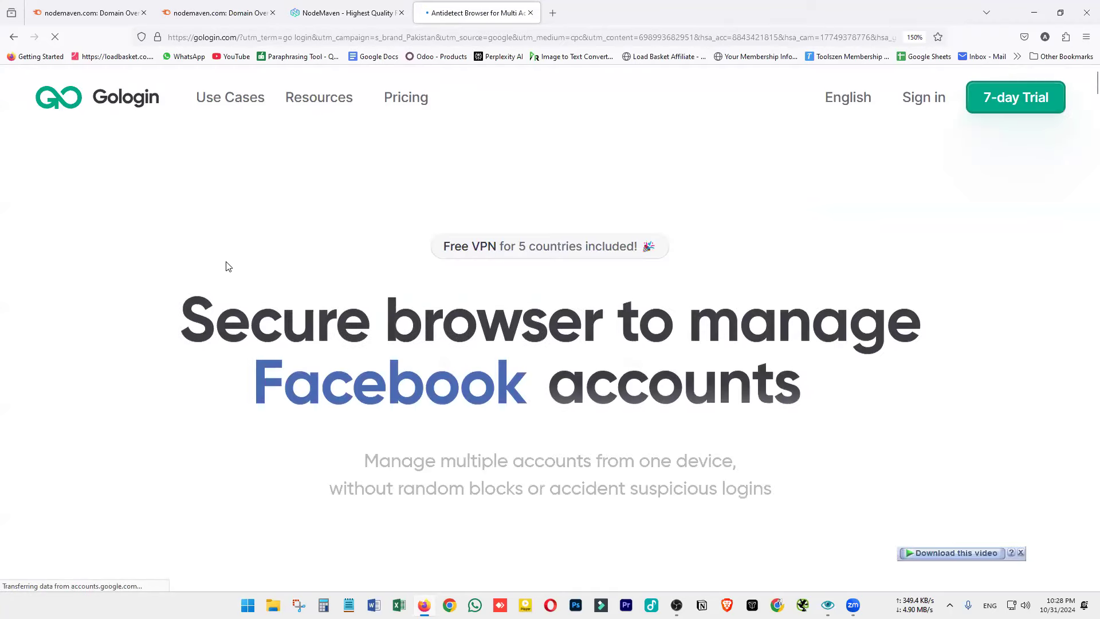
scroll(1083, 143, down, 5)
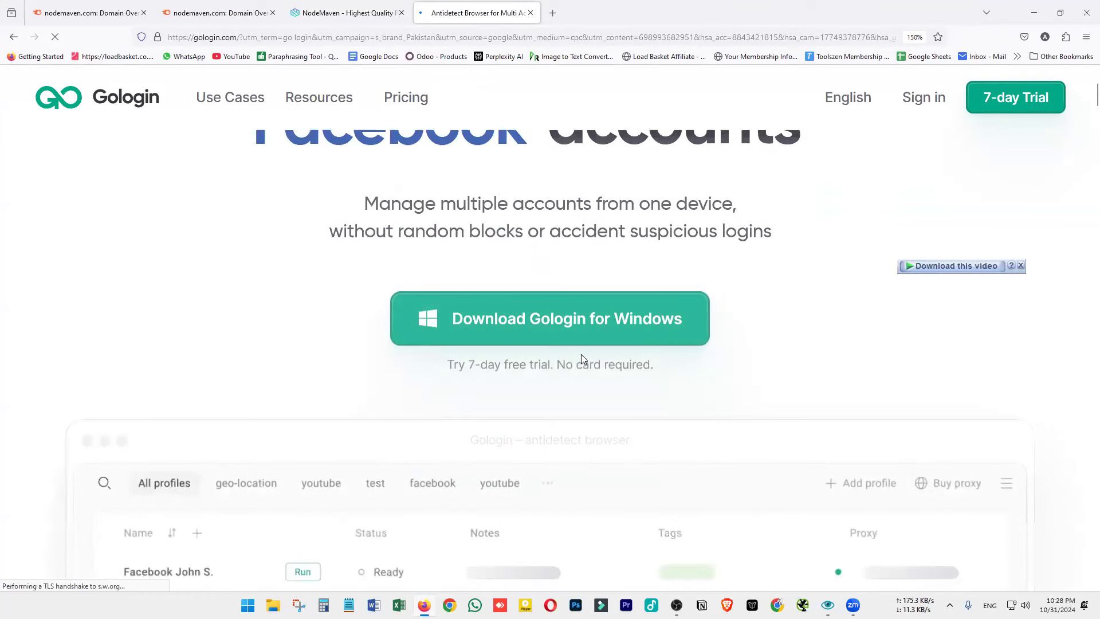
scroll(743, 379, down, 1)
scroll(573, 172, down, 5)
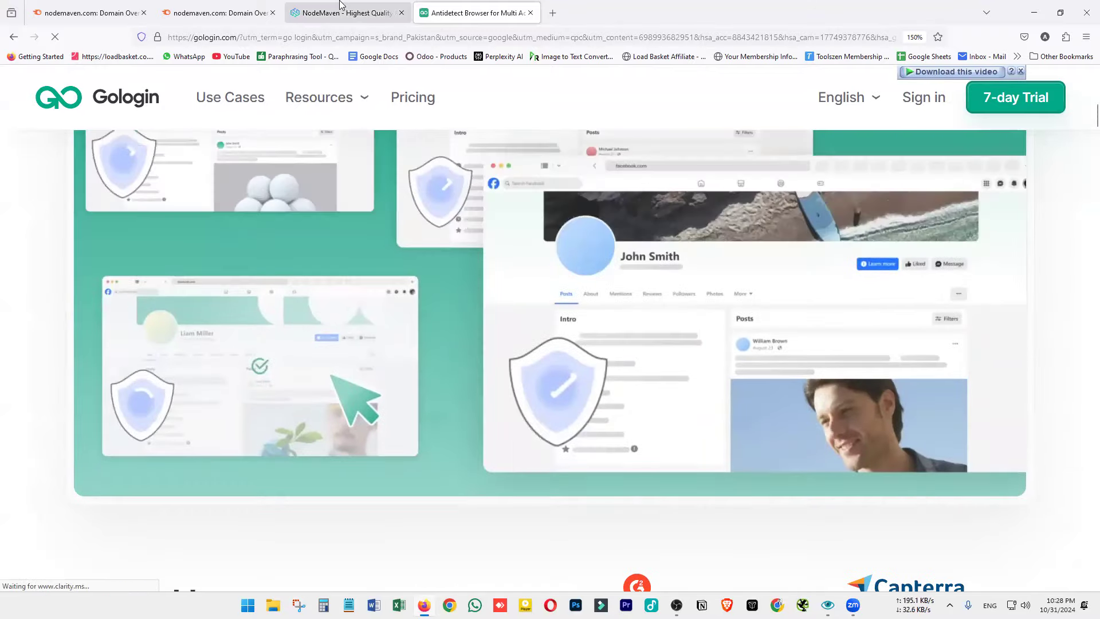
click(339, 13)
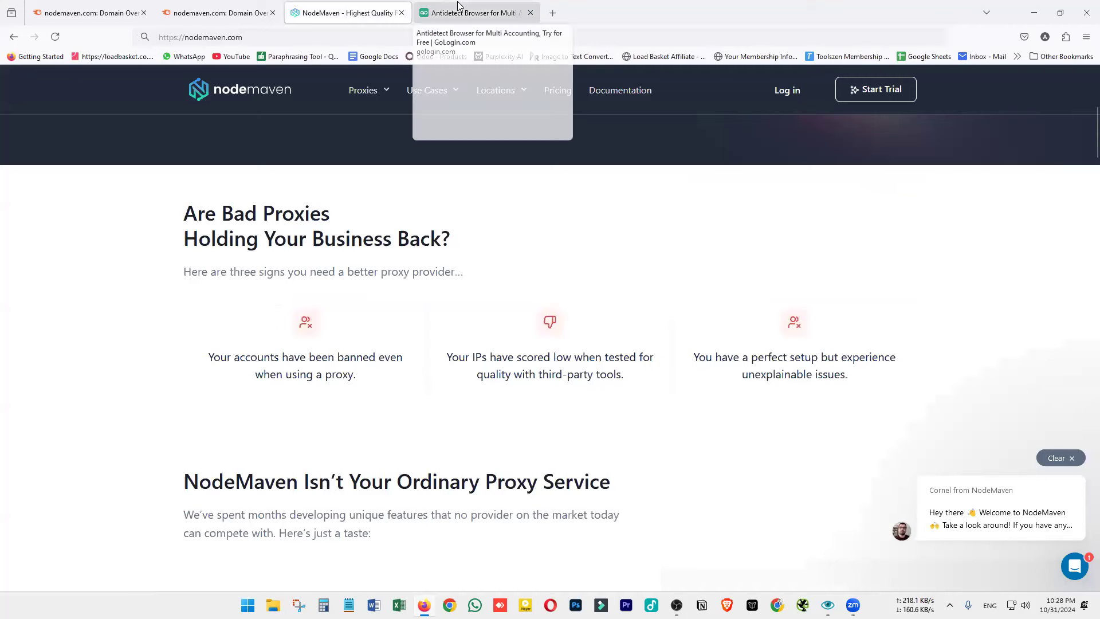
click(474, 17)
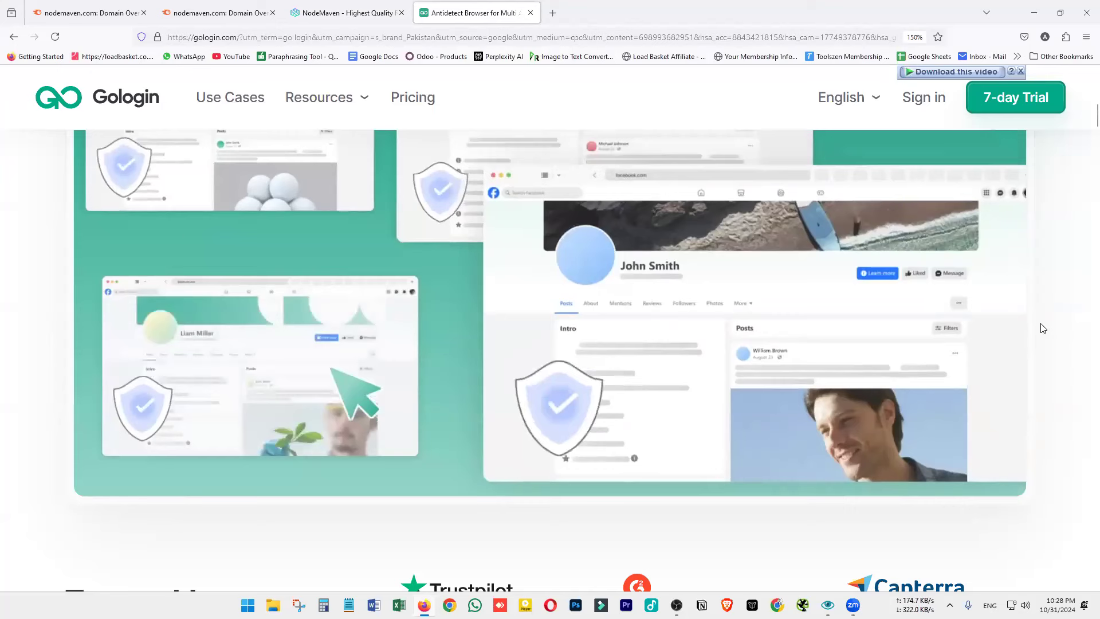
scroll(517, 341, up, 5)
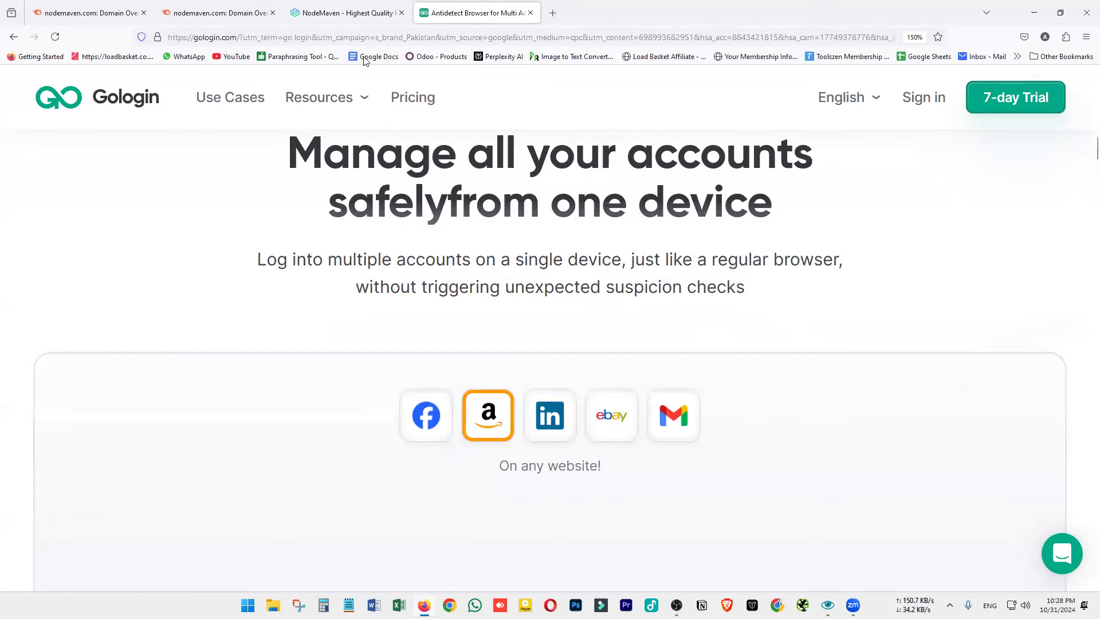
Review nodemaven.com's Domain Overview for authority score, country distribution, organic traffic and keyword trends, and check the figures against its homepage
click(345, 17)
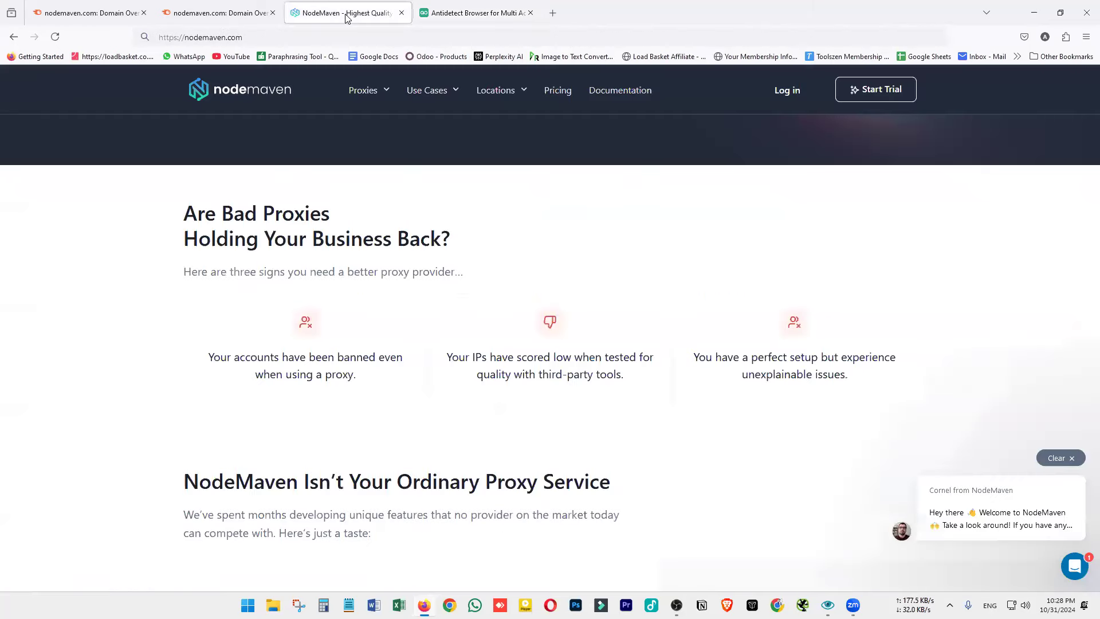
click(212, 12)
scroll(346, 152, up, 2)
scroll(206, 310, down, 2)
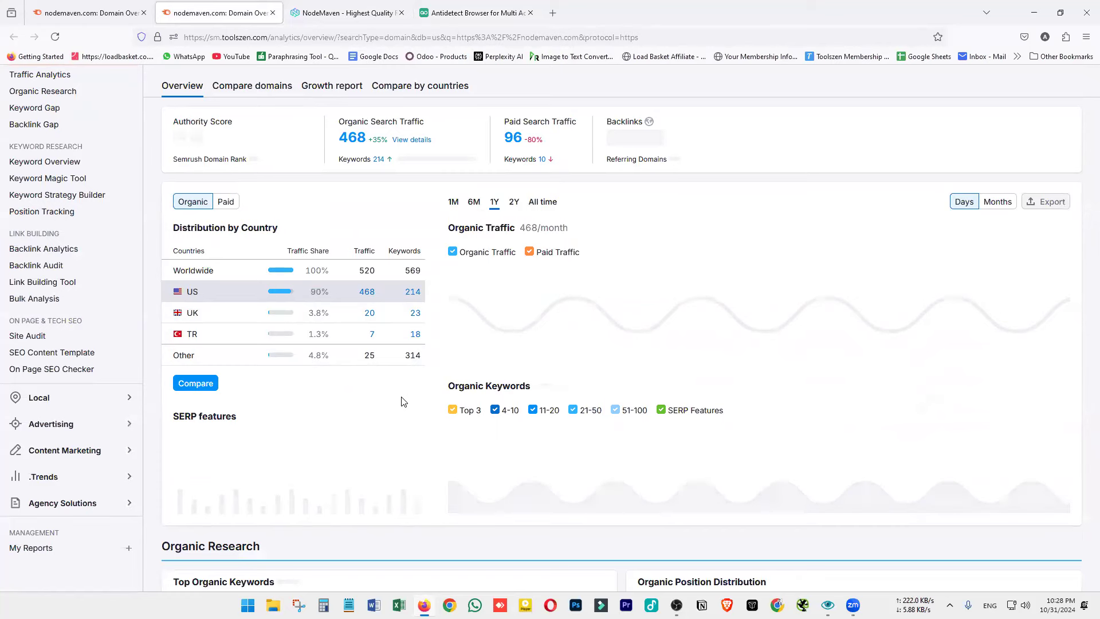
scroll(403, 401, up, 2)
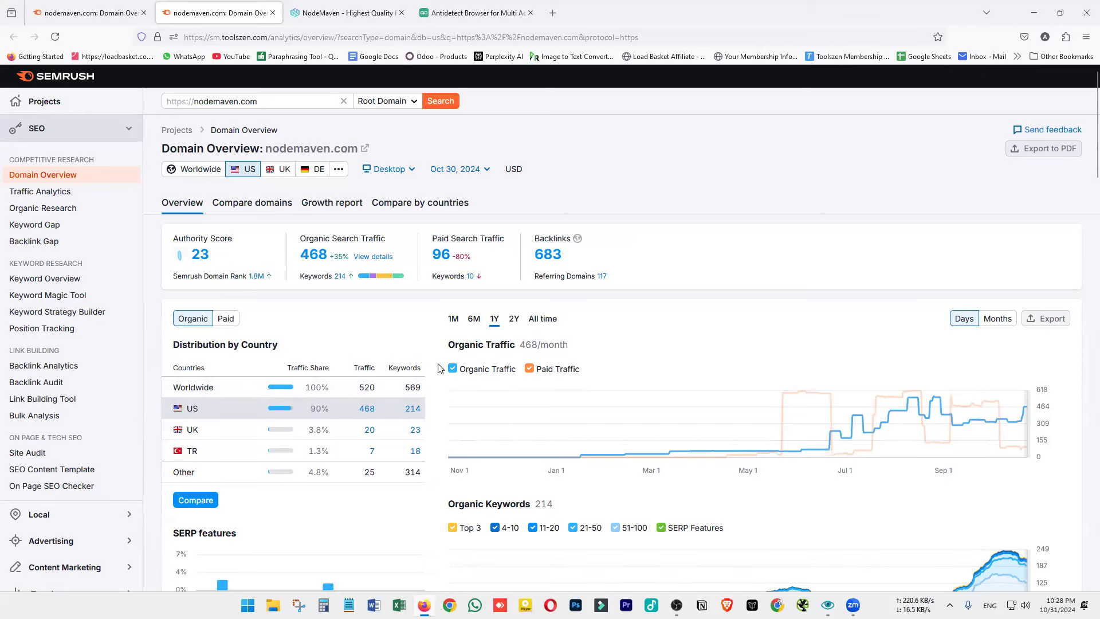
scroll(439, 368, down, 4)
scroll(441, 372, down, 2)
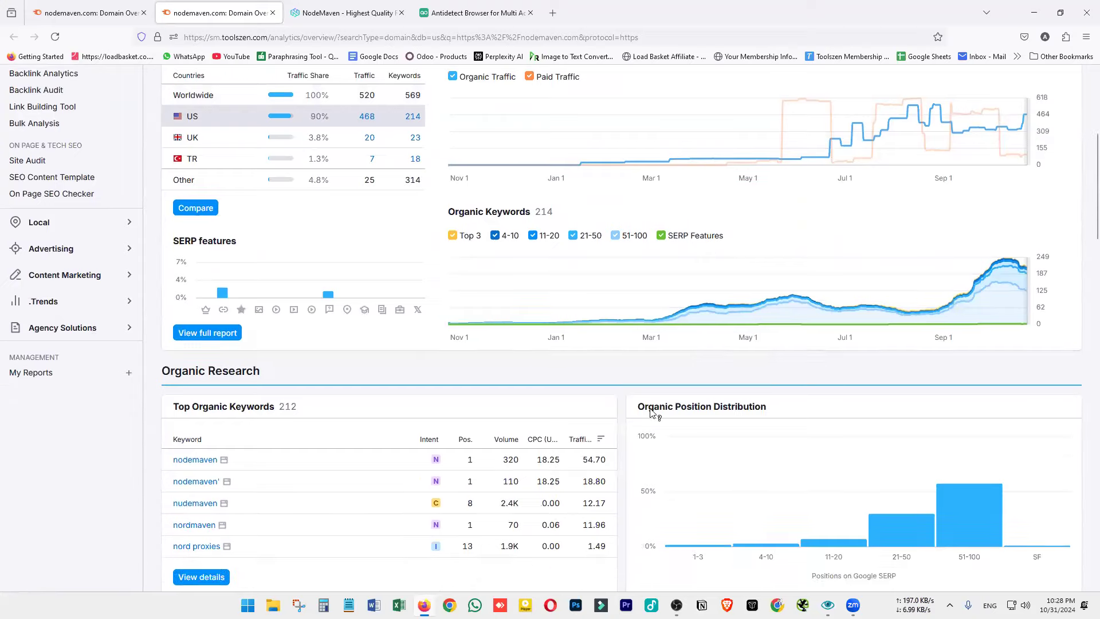
scroll(508, 408, up, 6)
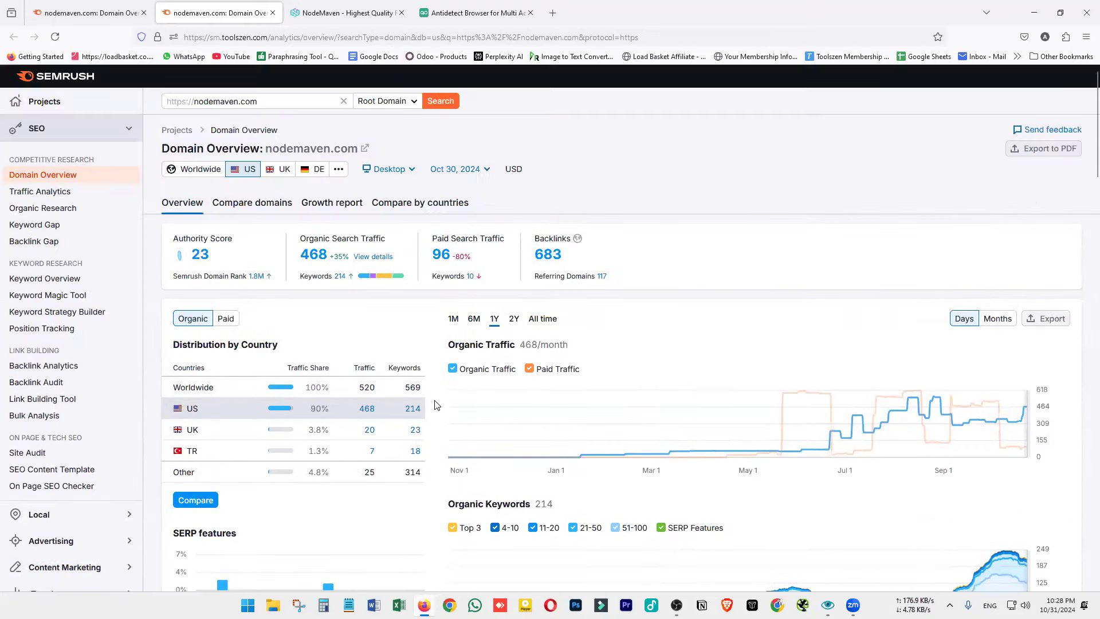
click(347, 12)
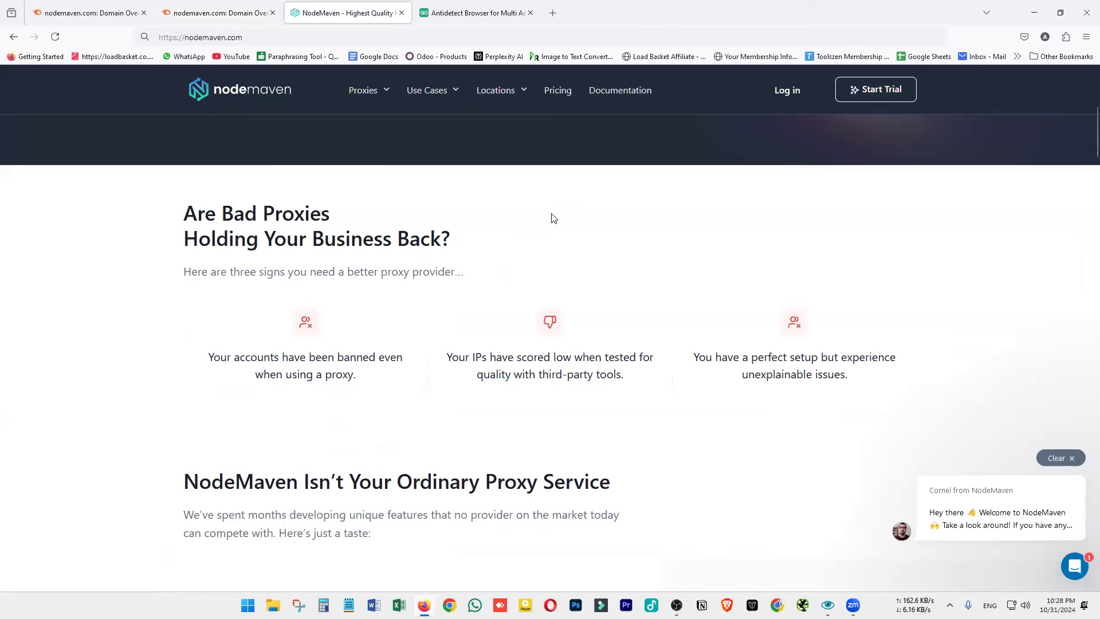
scroll(631, 338, up, 5)
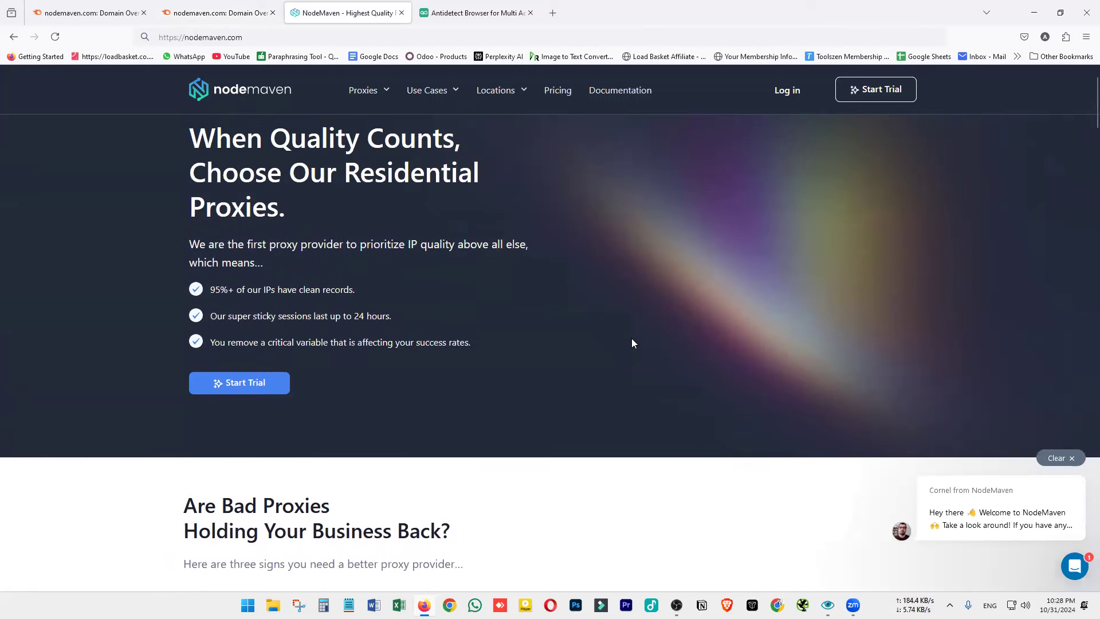
Run a Domain Overview for gologin.com in the second report tab, replacing the nodemaven.com query
click(217, 12)
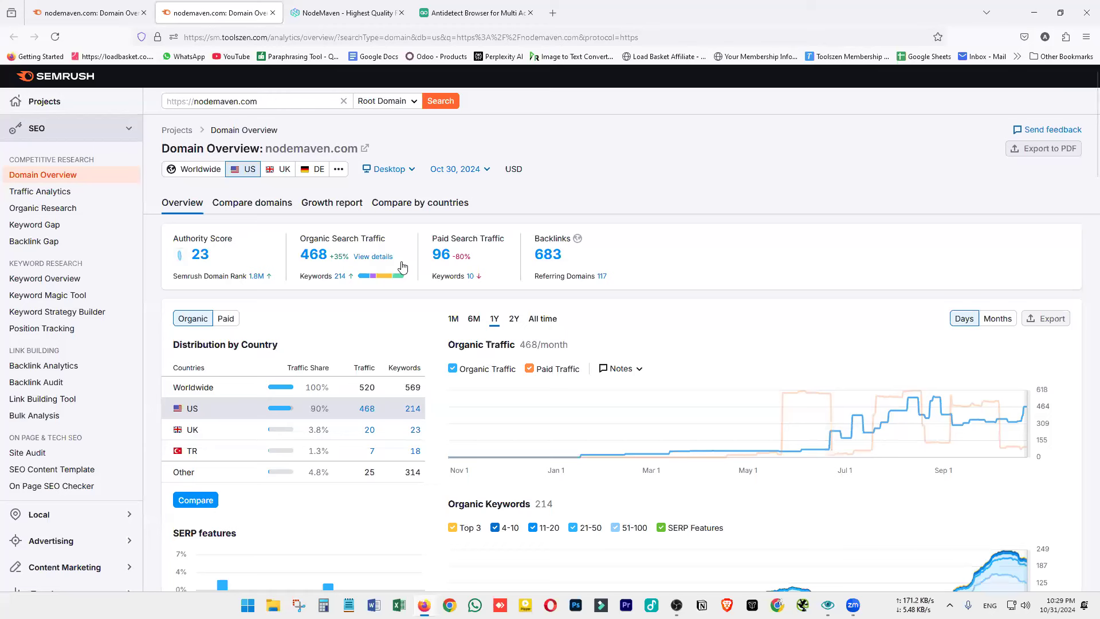
click(190, 95)
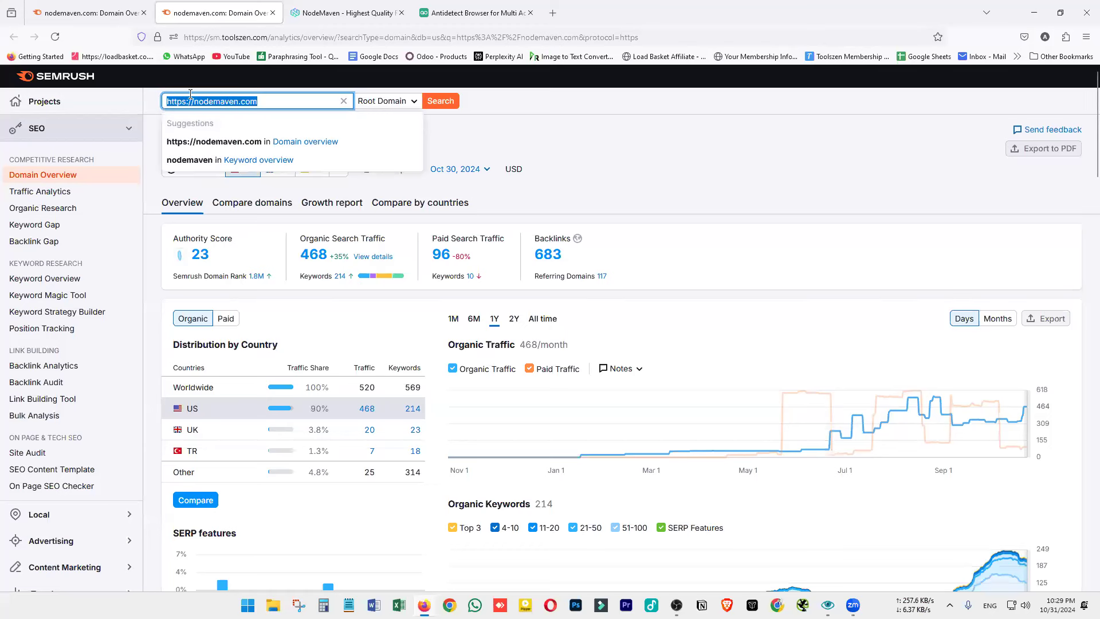
text(gologin.com)
key(Return)
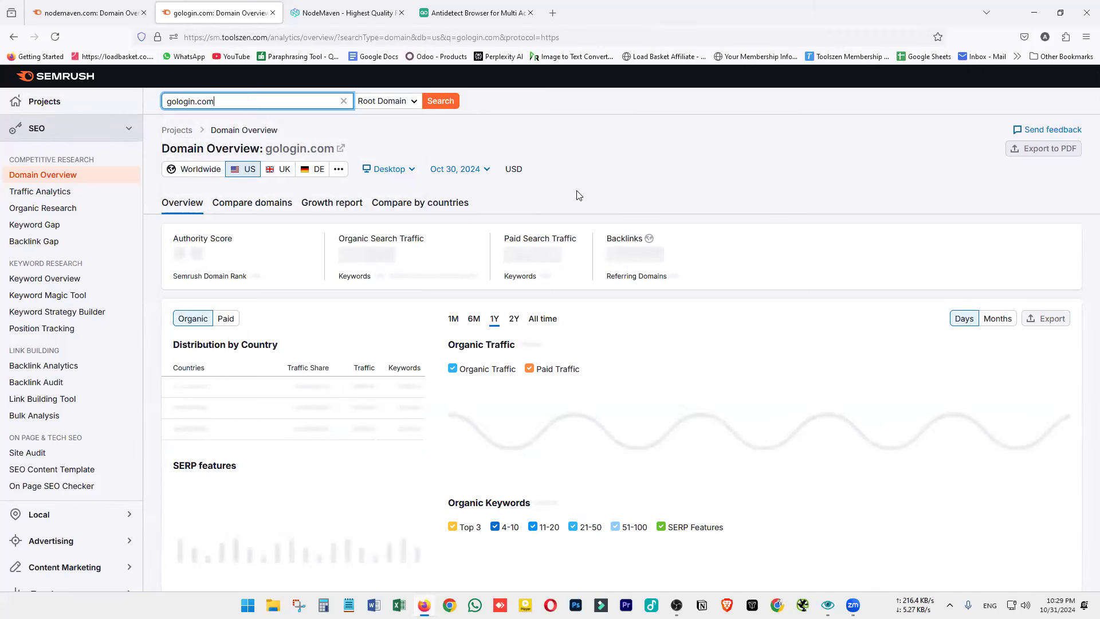
click(609, 180)
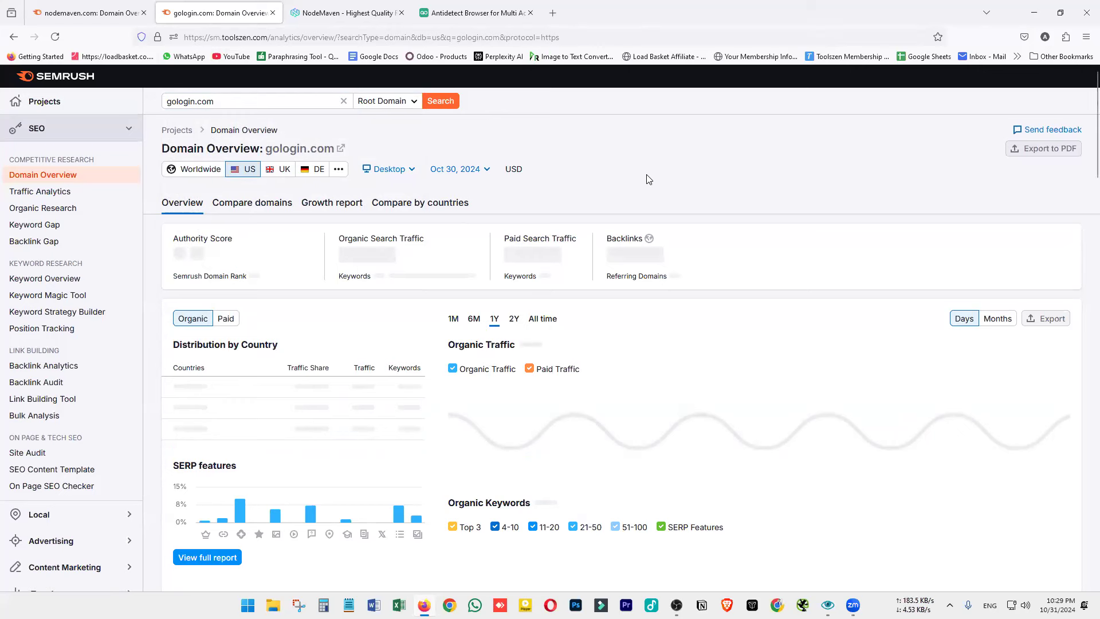
scroll(493, 253, down, 2)
scroll(244, 373, up, 2)
Read NodeMaven's homepage from its proxy service features through proxy filtering and use cases to the getting-started section
click(340, 12)
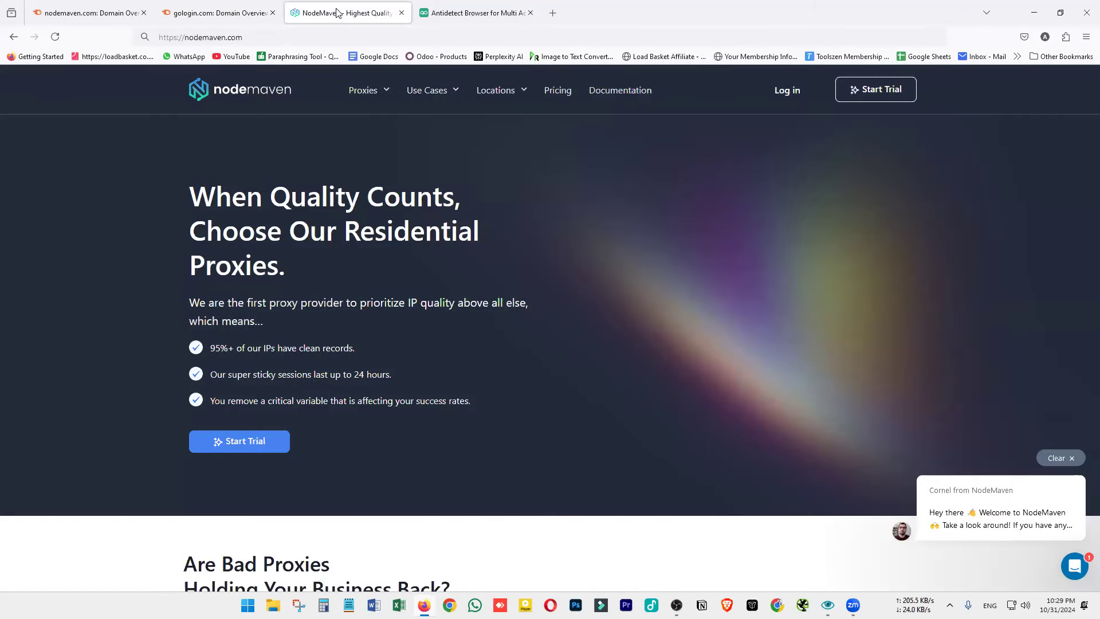
scroll(458, 450, down, 12)
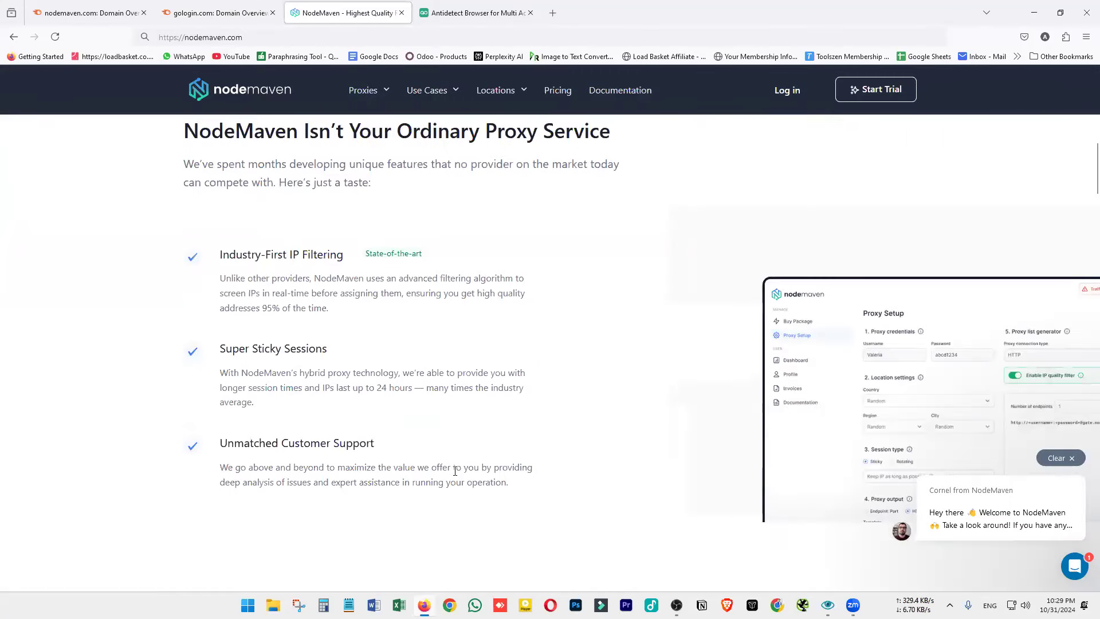
scroll(482, 413, down, 5)
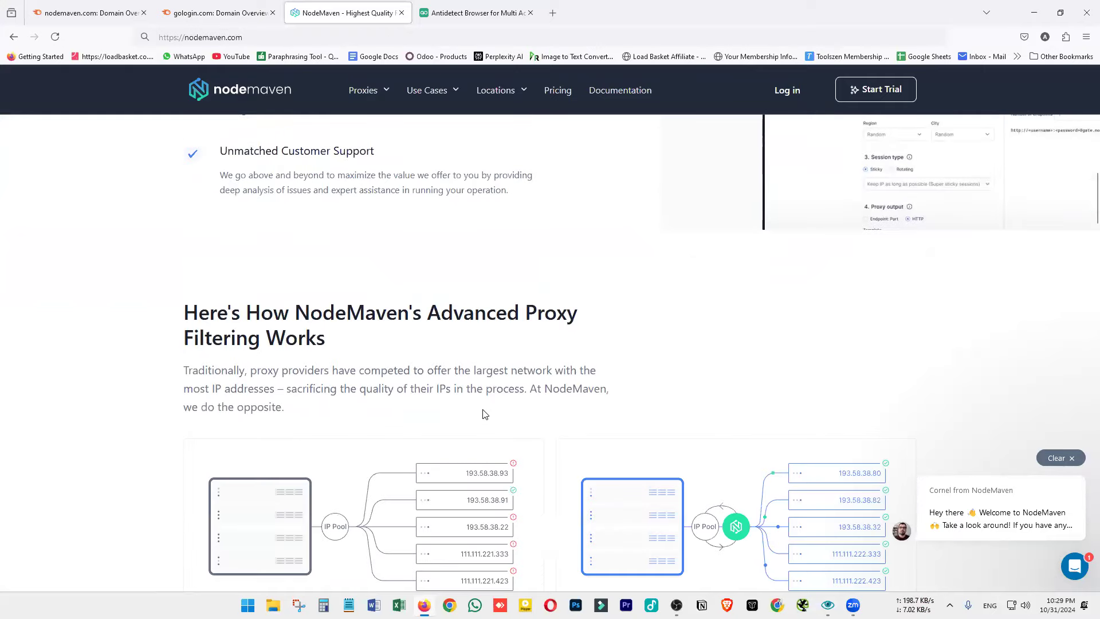
scroll(543, 419, down, 8)
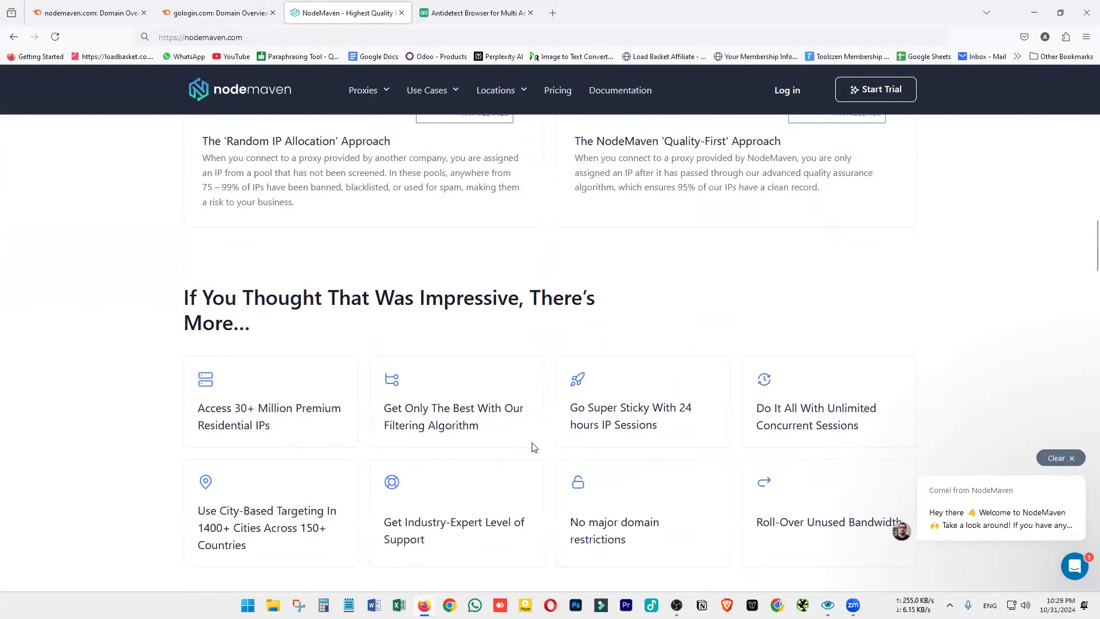
scroll(549, 464, down, 6)
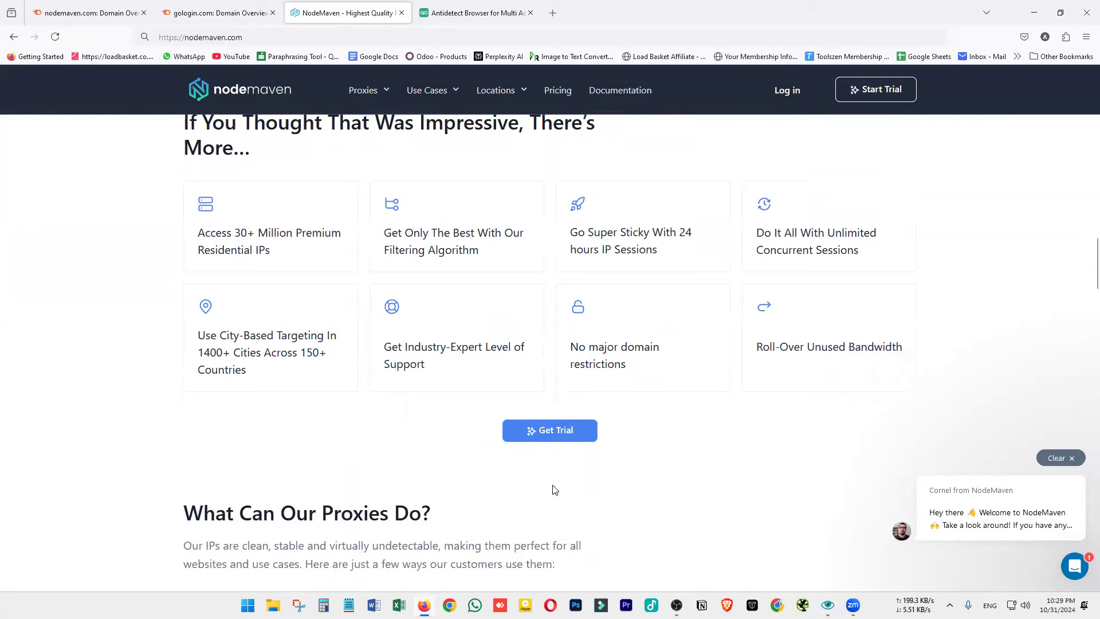
scroll(555, 485, down, 7)
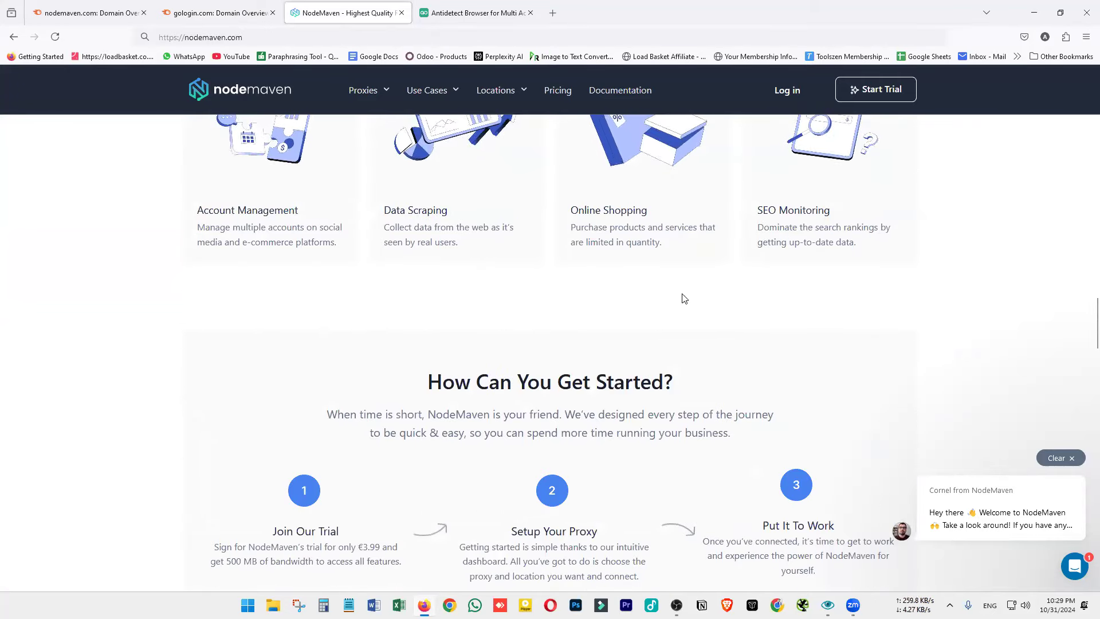
Examine gologin.com's authority score, search traffic, backlinks, country distribution and organic keyword trend in the Domain Overview
click(211, 16)
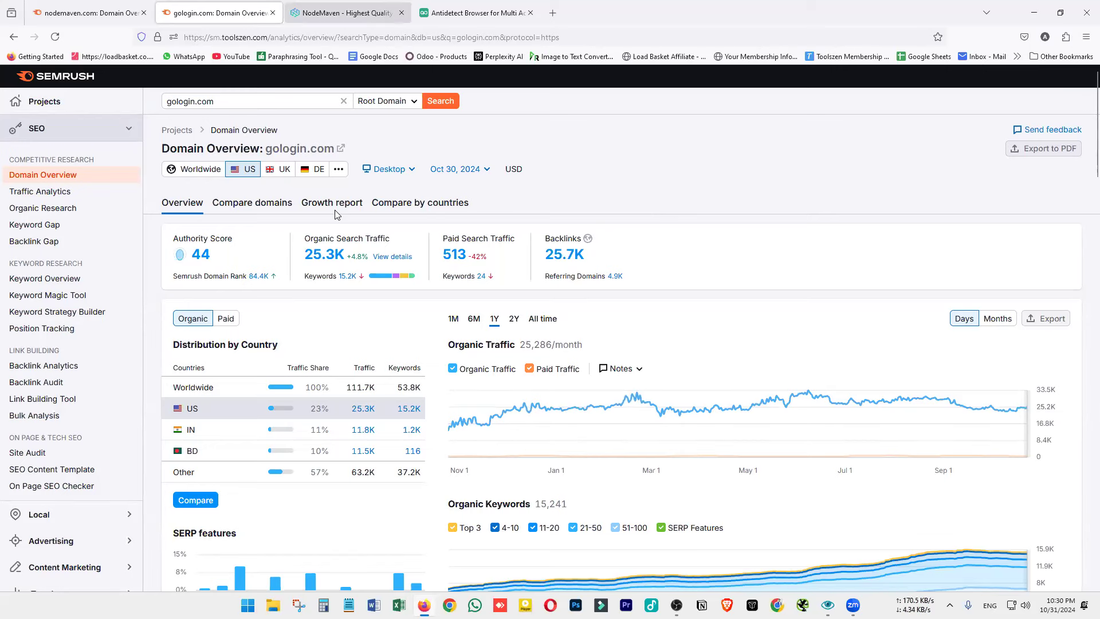
scroll(275, 200, down, 3)
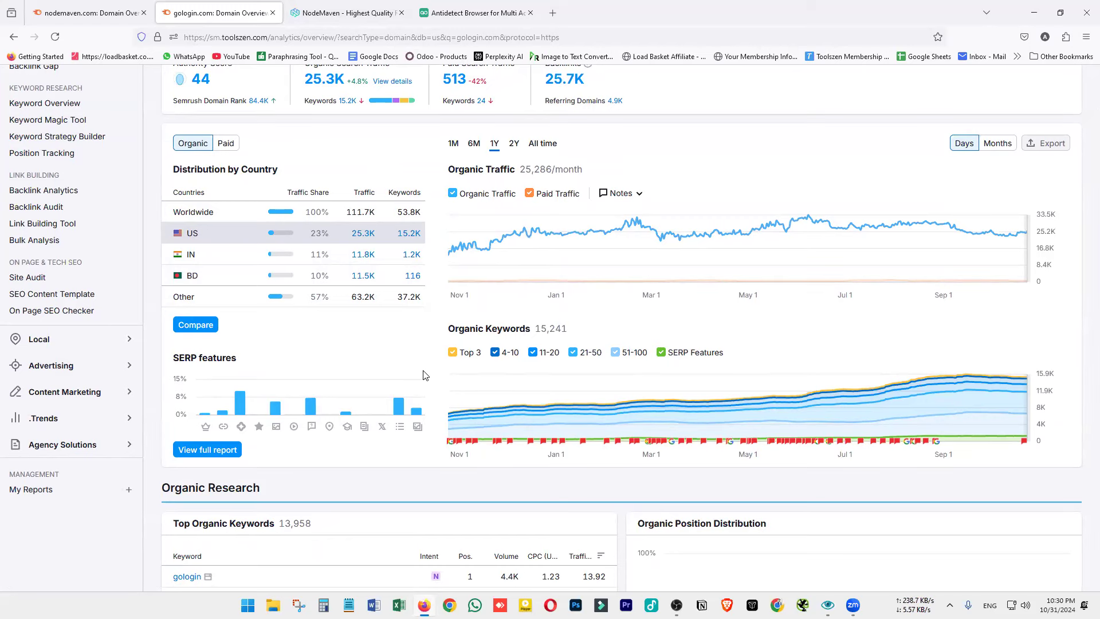
scroll(424, 375, up, 3)
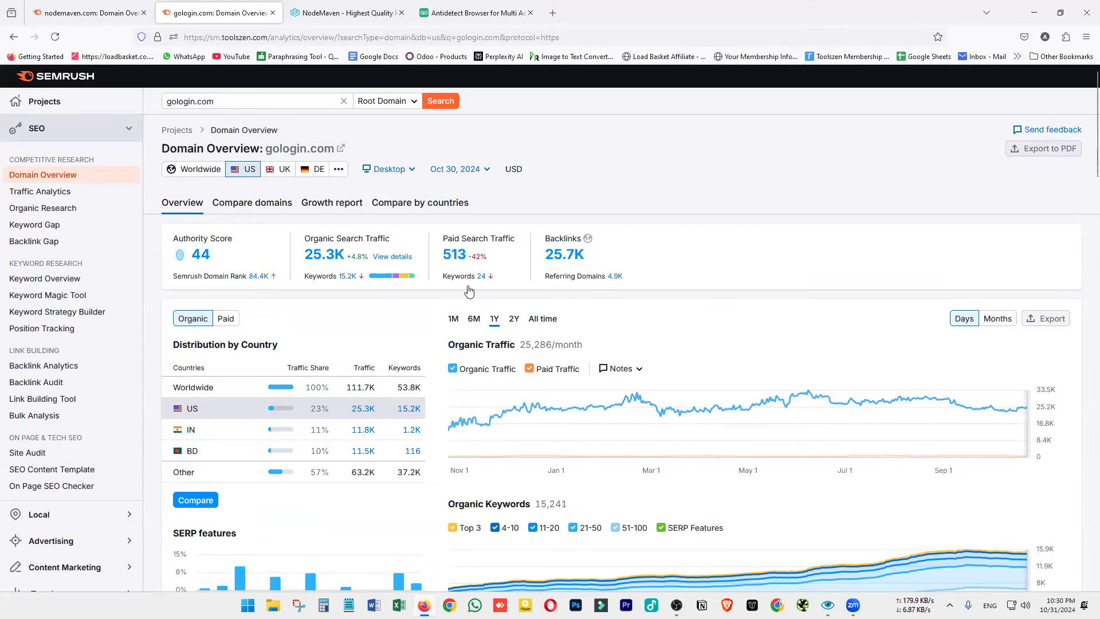
scroll(381, 364, down, 3)
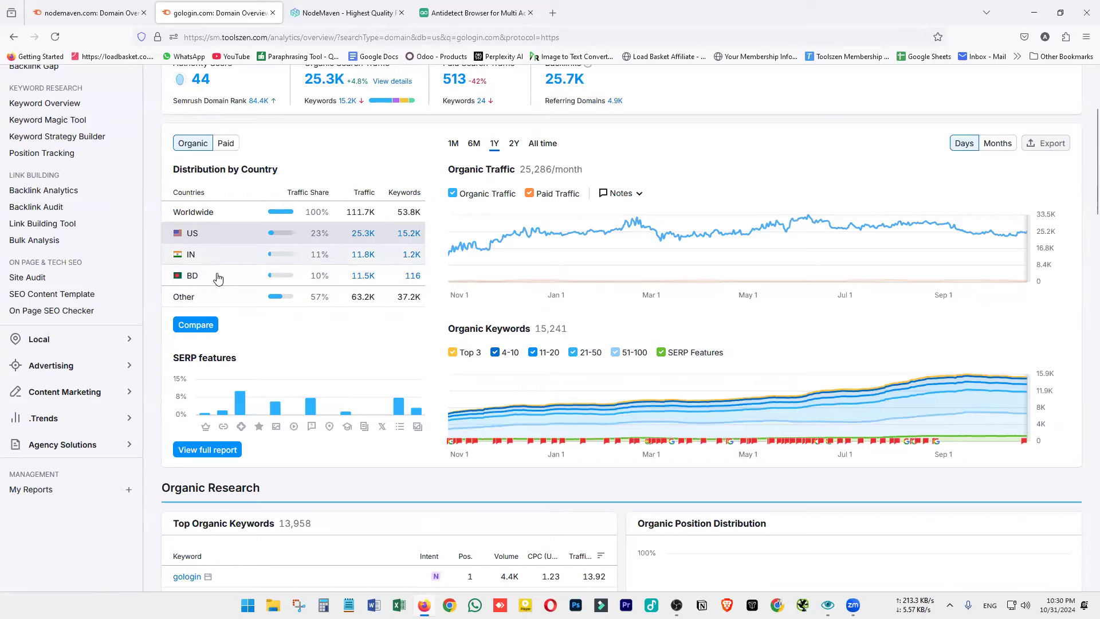
scroll(219, 342, up, 3)
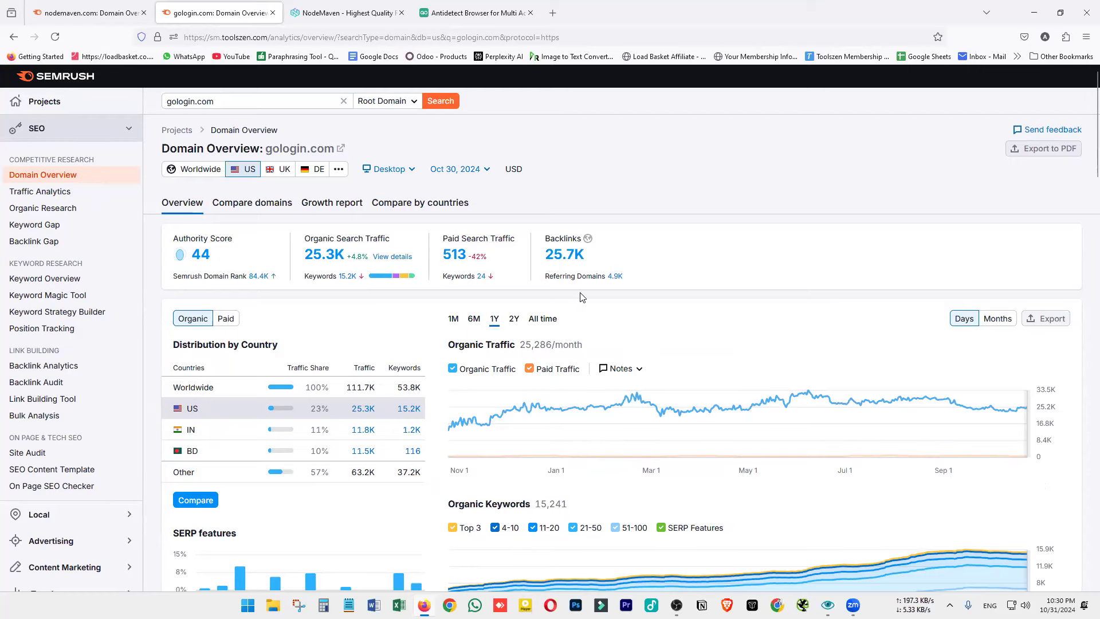
Revisit the NodeMaven homepage and skim its use cases, proxy filtering explanation, main headline and bad-proxies section
click(346, 12)
scroll(525, 306, up, 12)
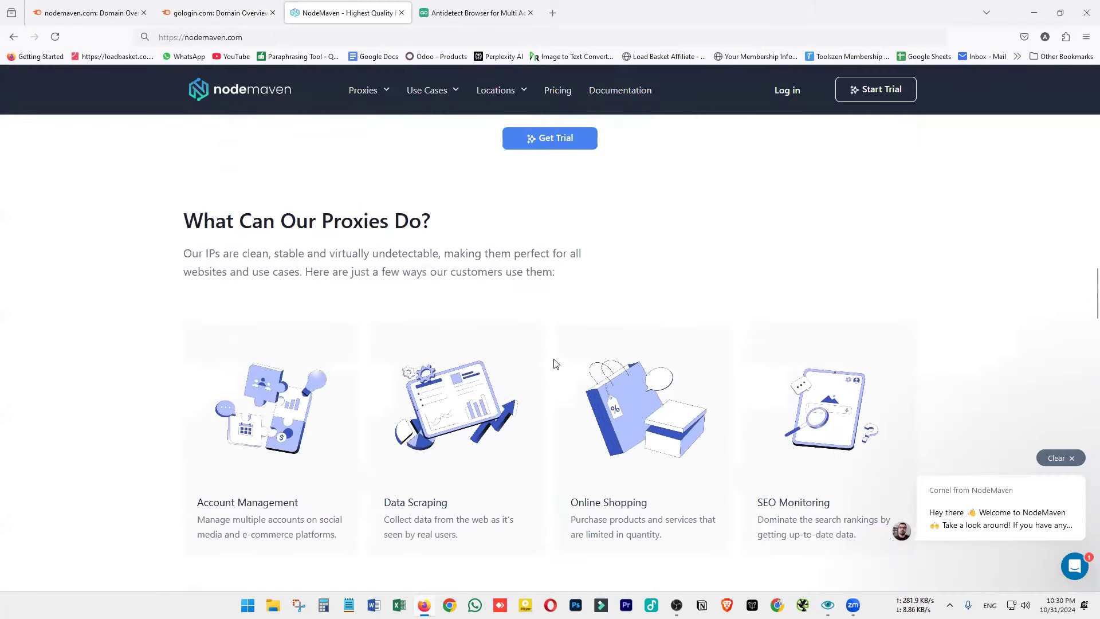
scroll(554, 361, up, 12)
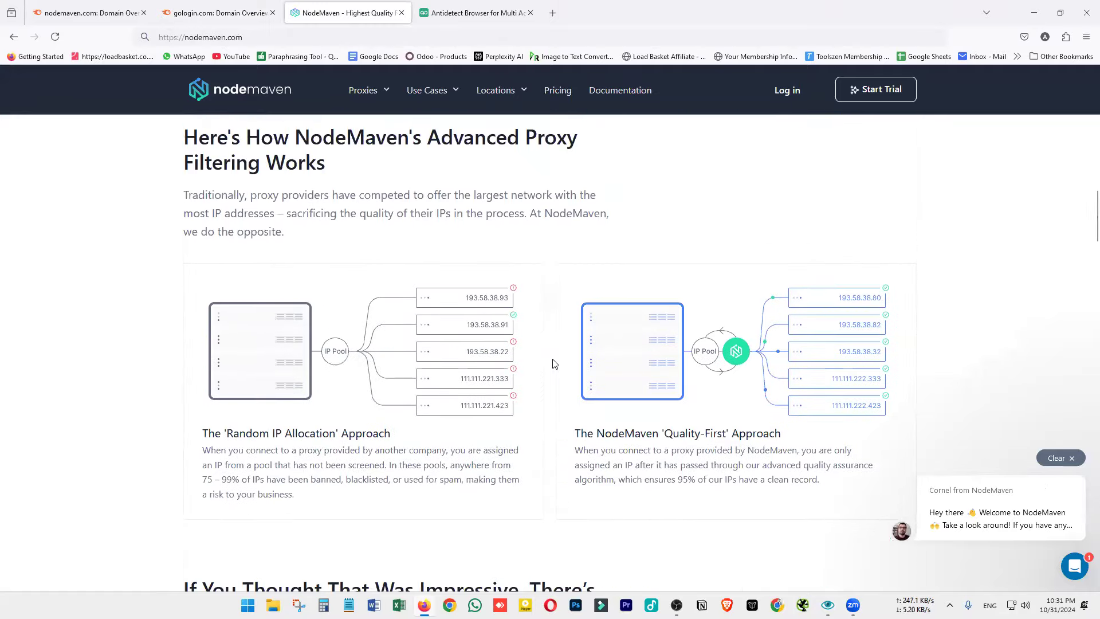
scroll(552, 358, up, 5)
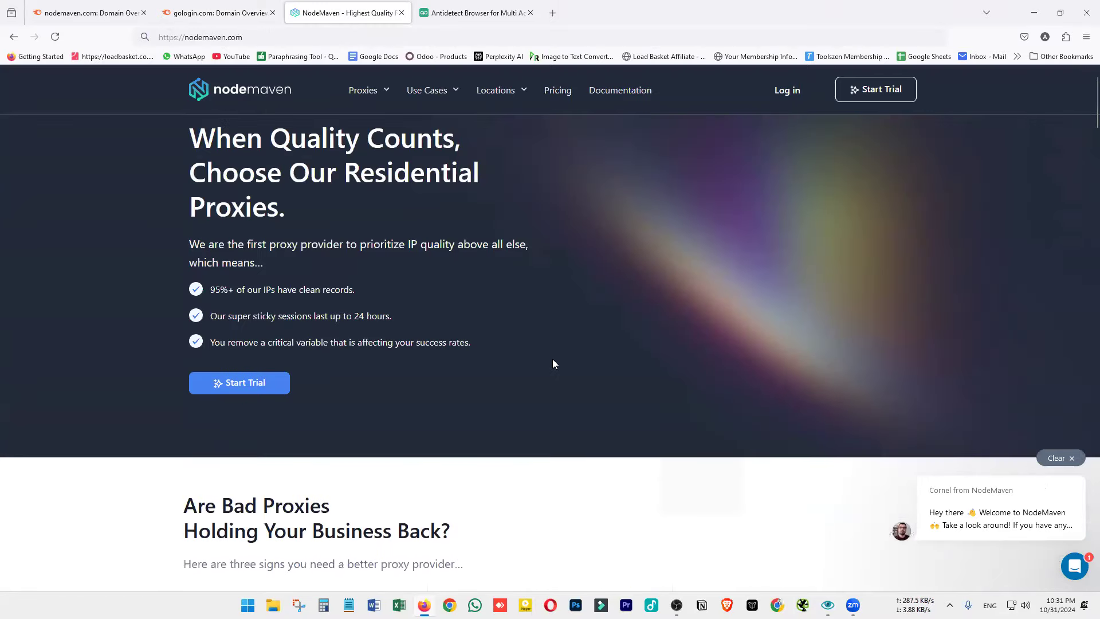
scroll(552, 362, down, 4)
scroll(554, 366, down, 1)
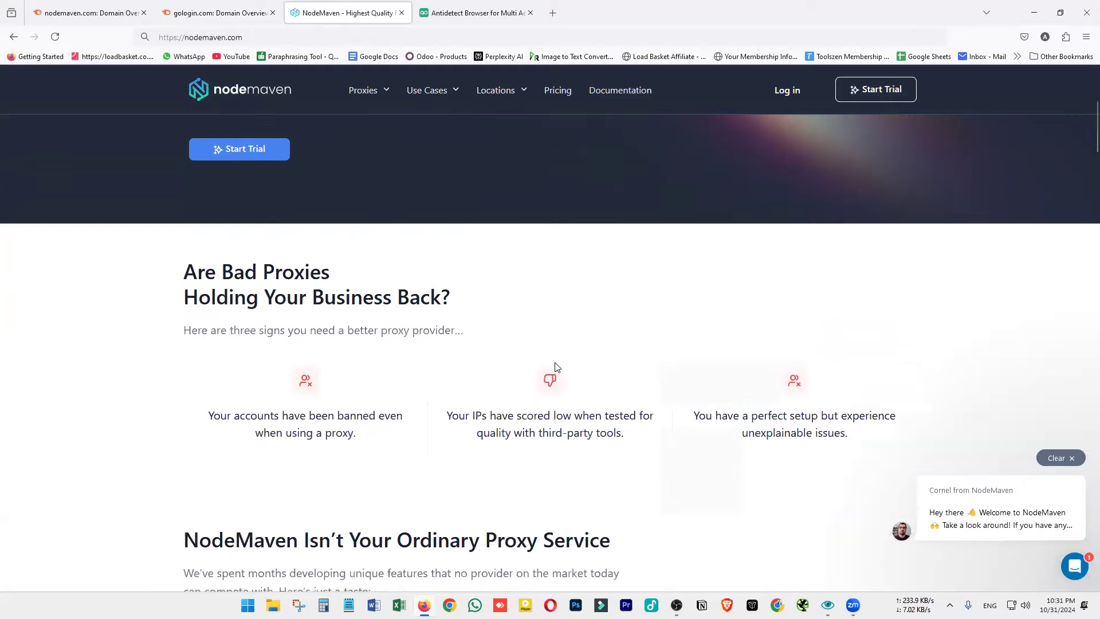
Return to the gologin.com report and examine its keywords by intent, branded traffic, main organic competitors and competitive positioning map
click(221, 13)
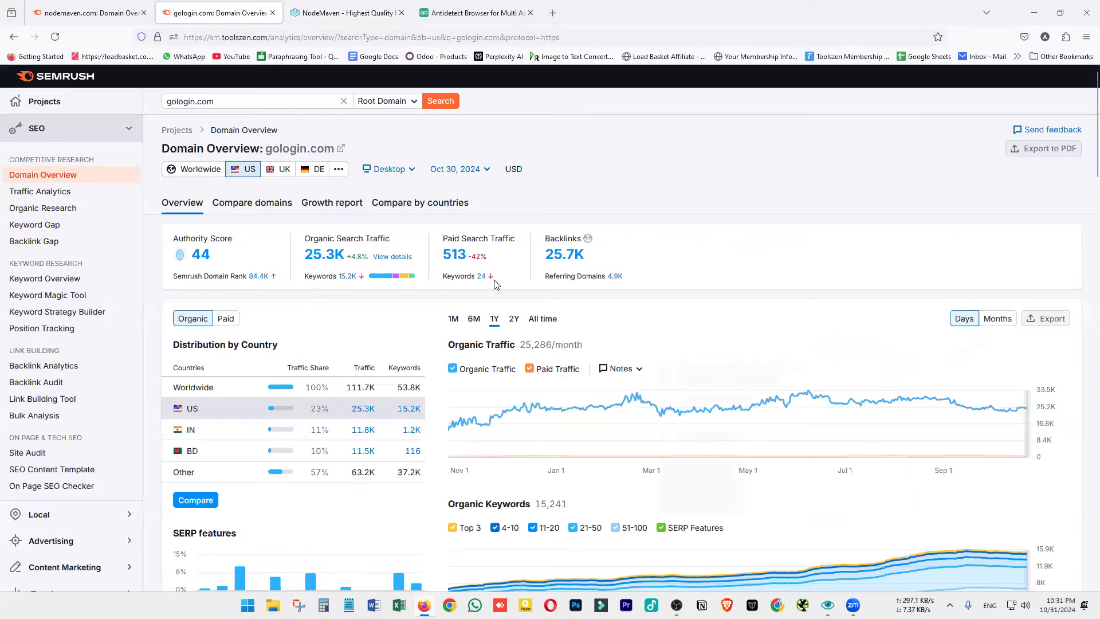
scroll(504, 284, down, 2)
scroll(532, 274, up, 2)
scroll(598, 224, down, 6)
scroll(598, 224, down, 7)
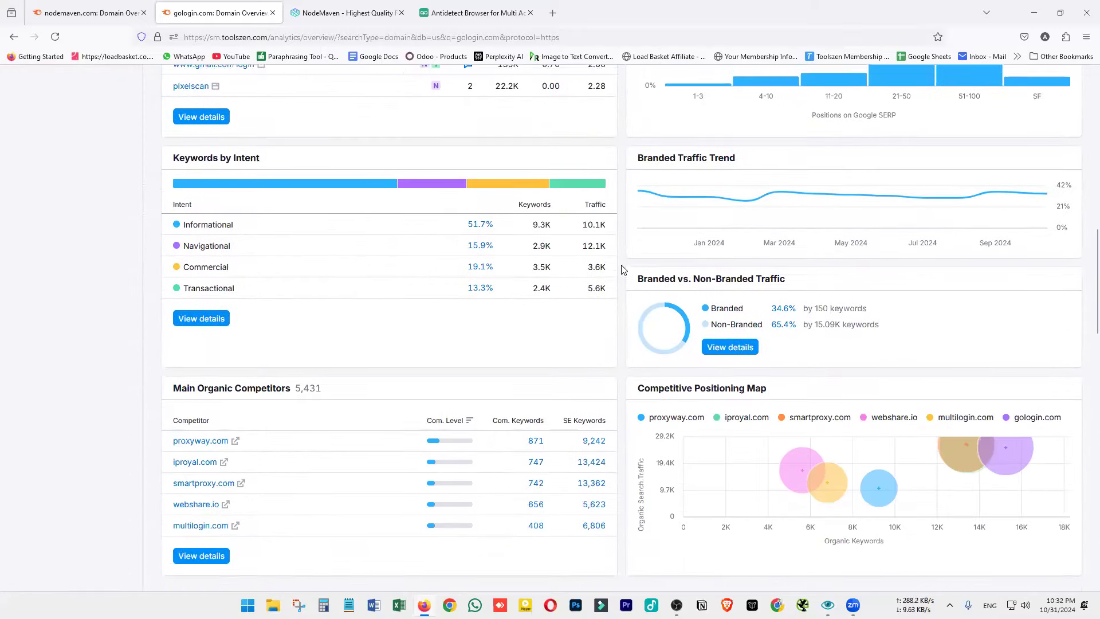
scroll(623, 270, up, 13)
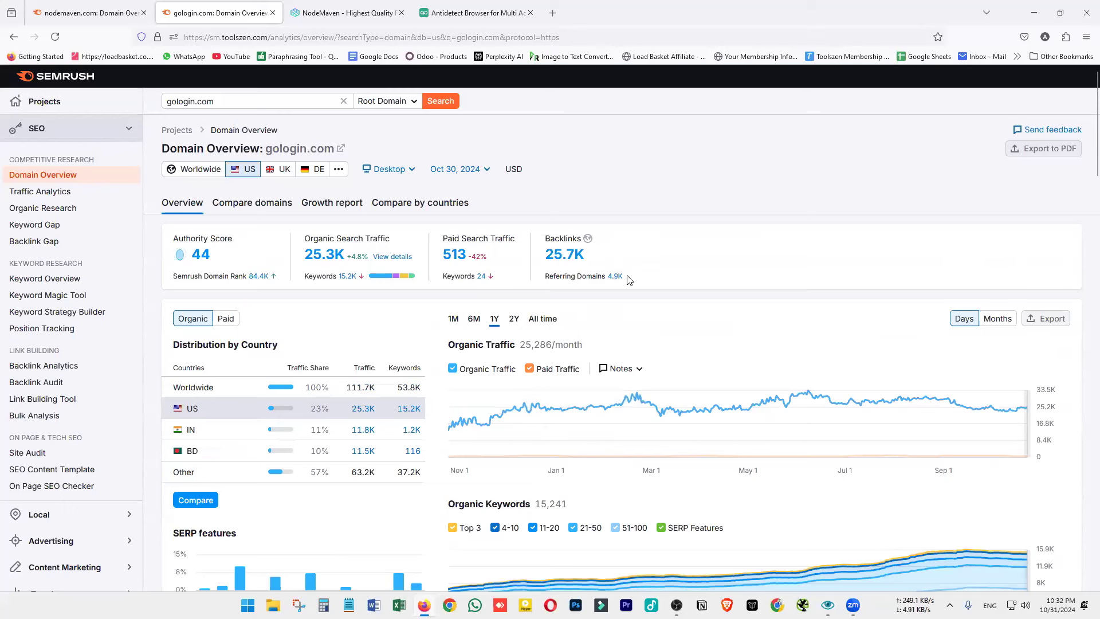